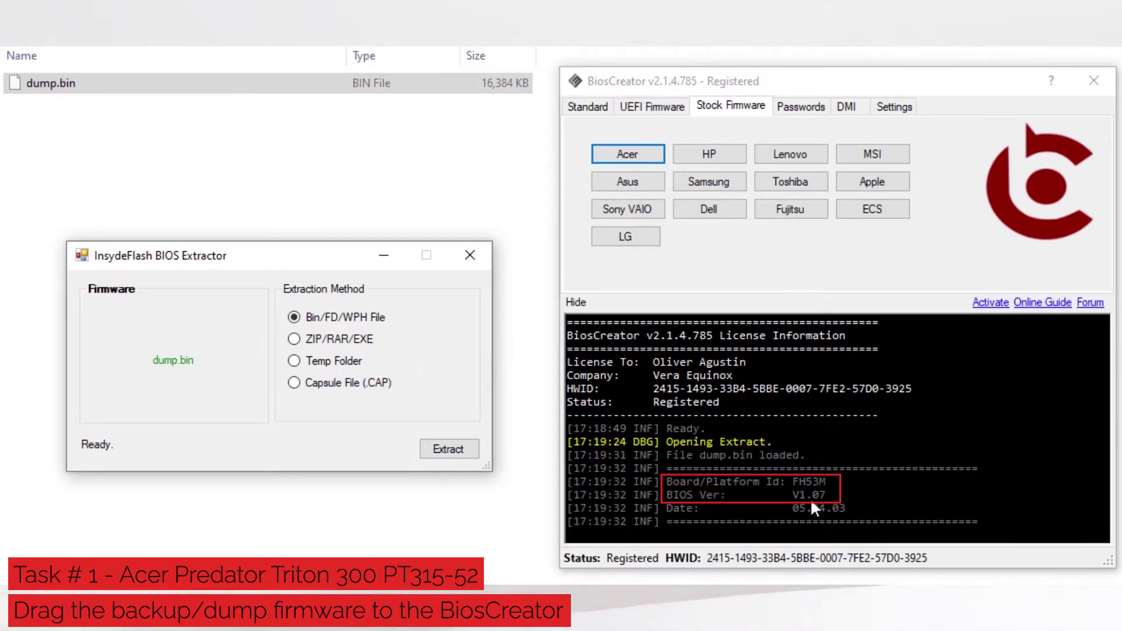
With dump.bin identified as board FH53M, BIOS V1.07, go to the Acer support page for the Predator PT315-52.
{"action": "left_click", "coordinate": [825, 482]}
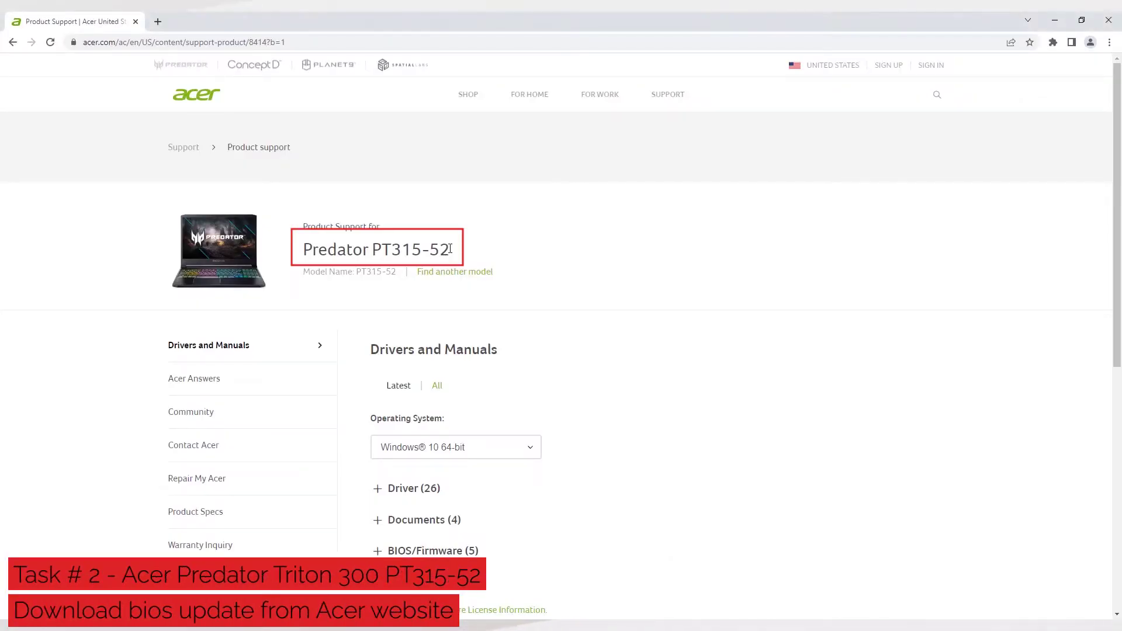
Expand the Predator PT315-52's BIOS/Firmware (5) list and scroll down to the 1.07 entry.
{"action": "left_click_drag", "start_coordinate": [346, 256], "coordinate": [301, 251]}
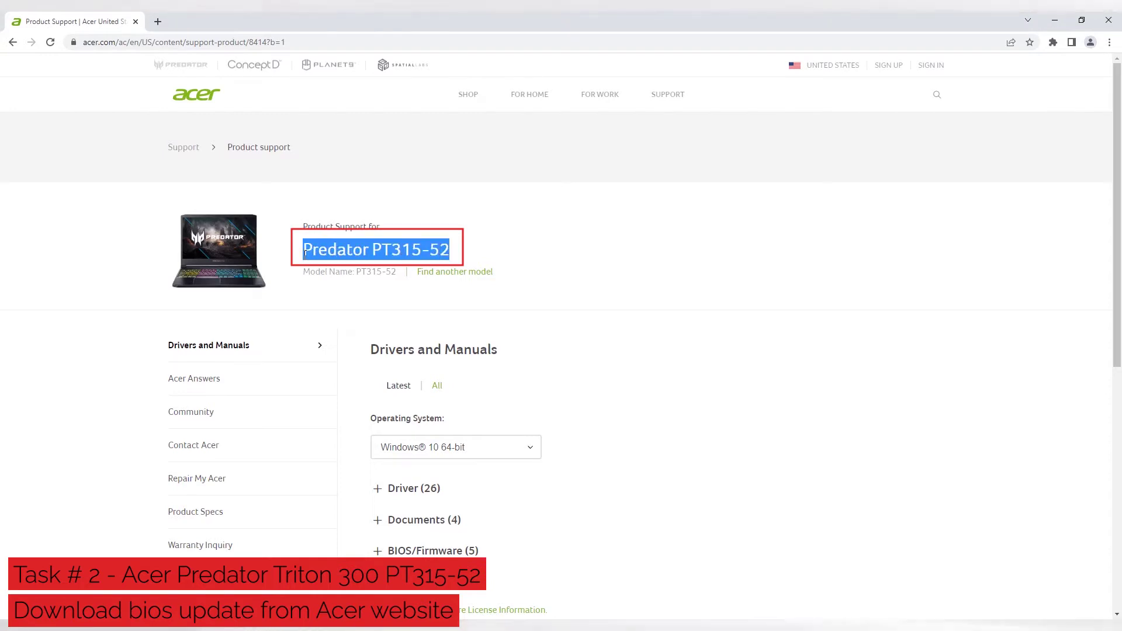
{"action": "left_click", "coordinate": [454, 259]}
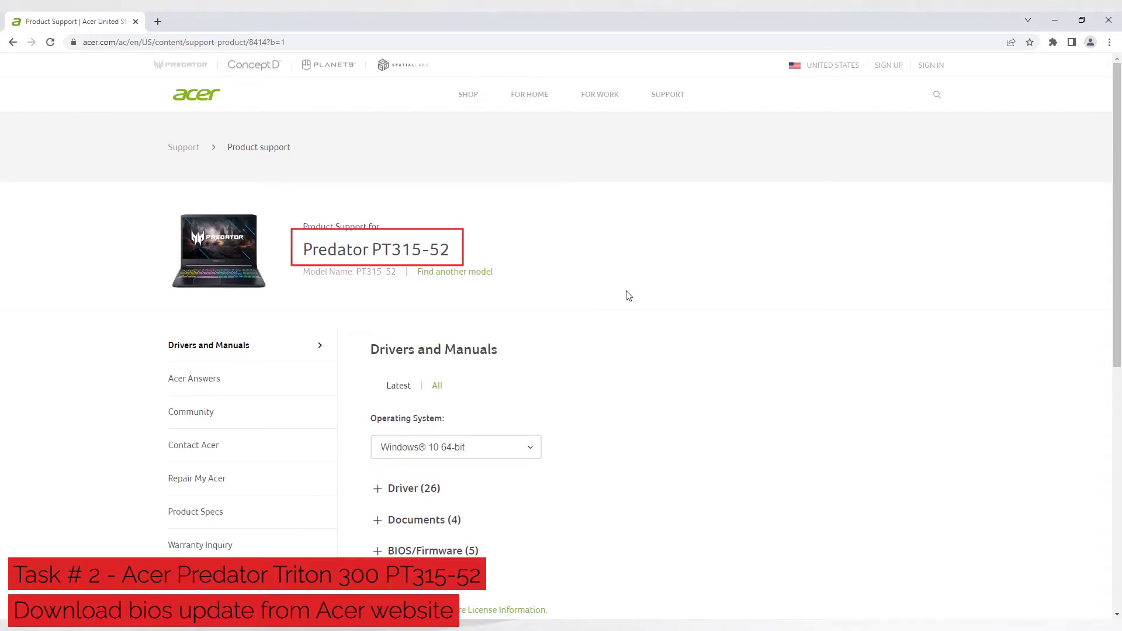
{"action": "left_click", "coordinate": [379, 553]}
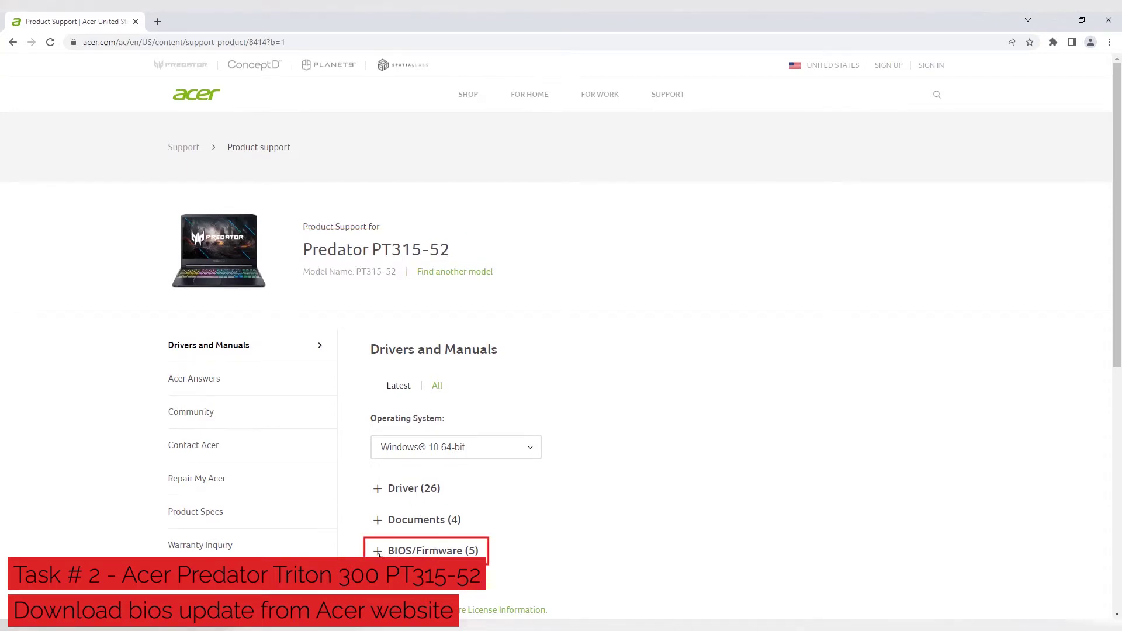
{"action": "scroll", "coordinate": [660, 495], "scroll_direction": "down", "scroll_amount": 8}
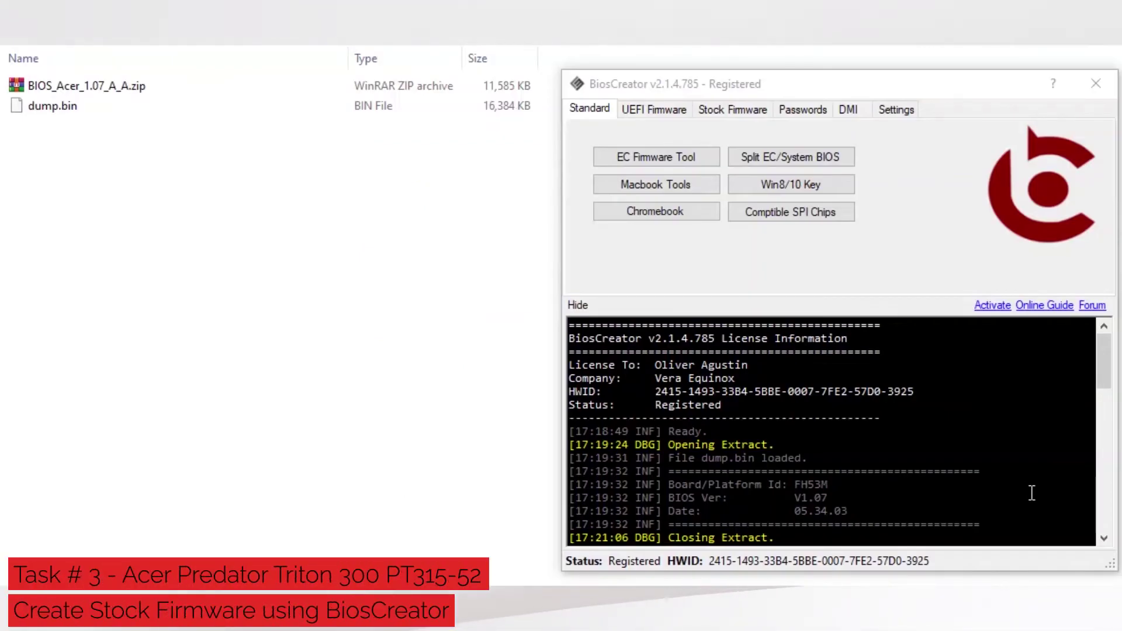
Unpack FH53M107.exe from BIOS_Acer_1.07_A_A.zip in the Acer extractor, then load the exe.
{"action": "left_click", "coordinate": [748, 111]}
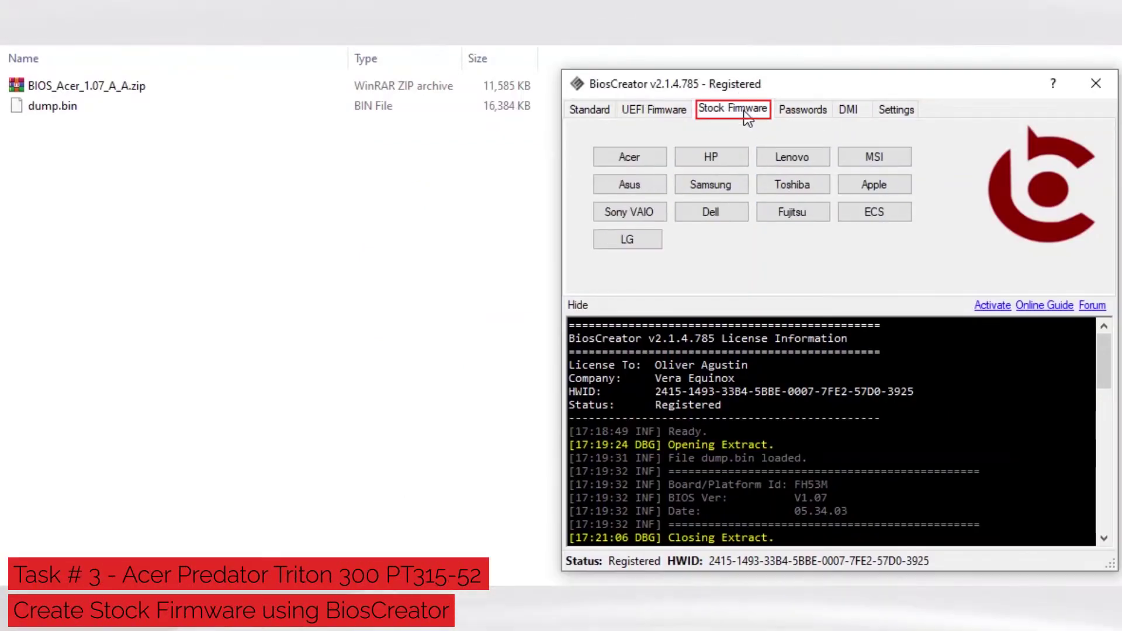
{"action": "left_click", "coordinate": [637, 160]}
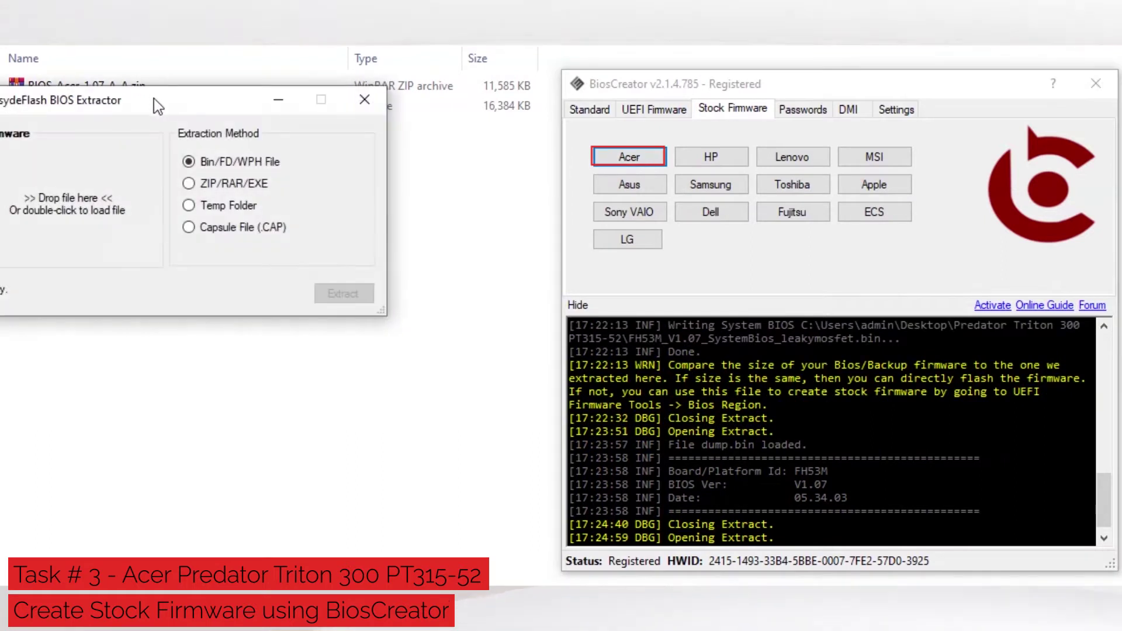
{"action": "left_click_drag", "start_coordinate": [153, 105], "coordinate": [265, 278]}
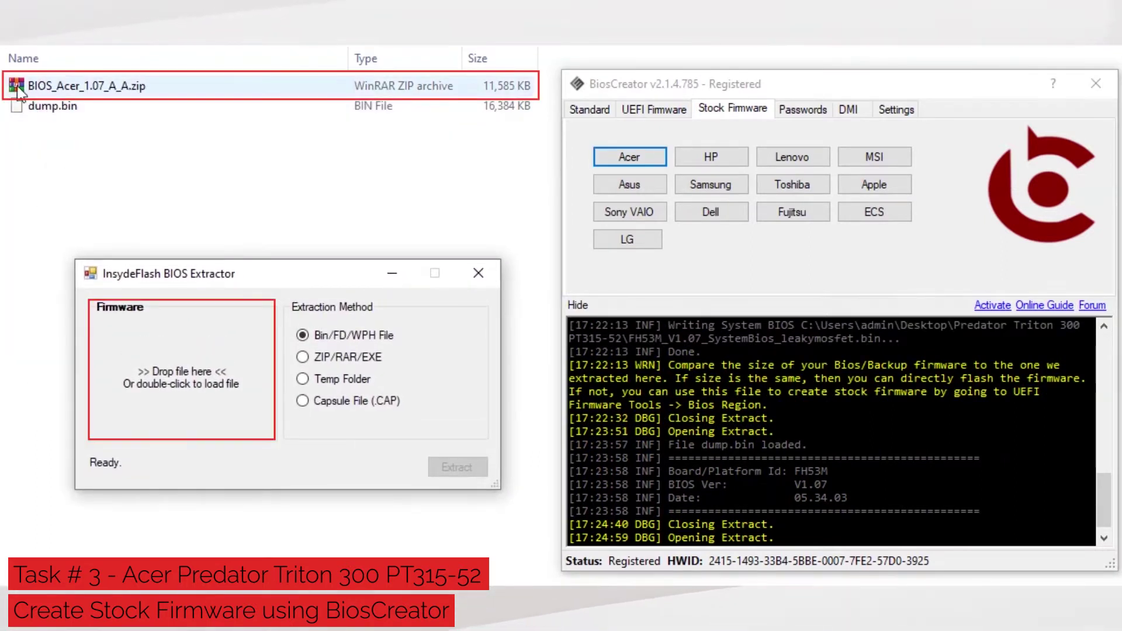
{"action": "left_click_drag", "start_coordinate": [17, 89], "coordinate": [175, 364]}
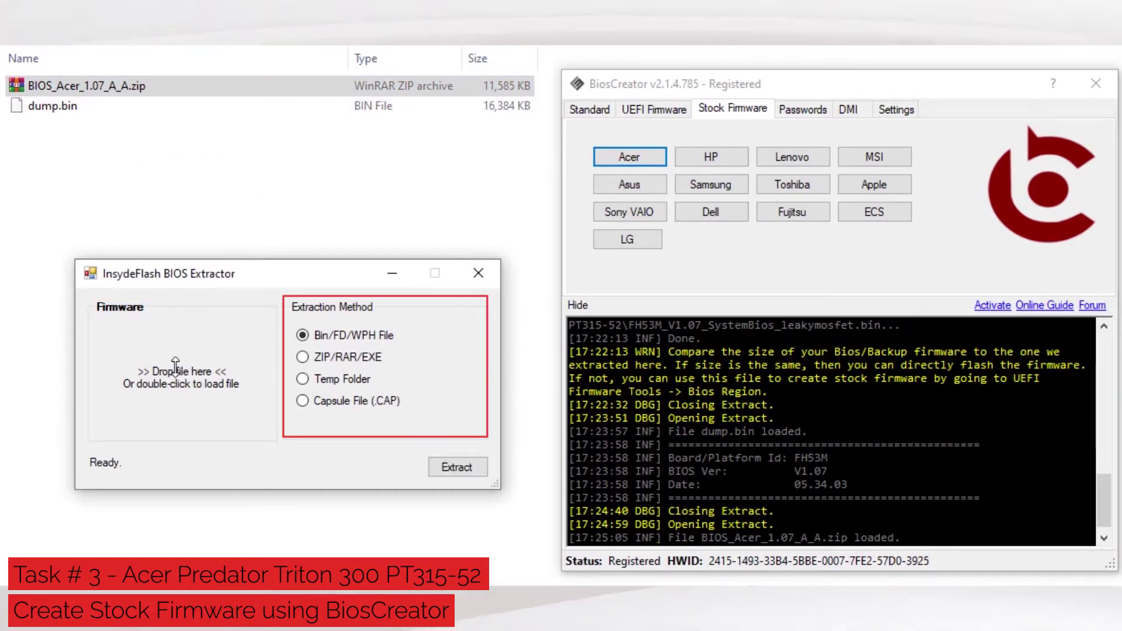
{"action": "left_click", "coordinate": [326, 358]}
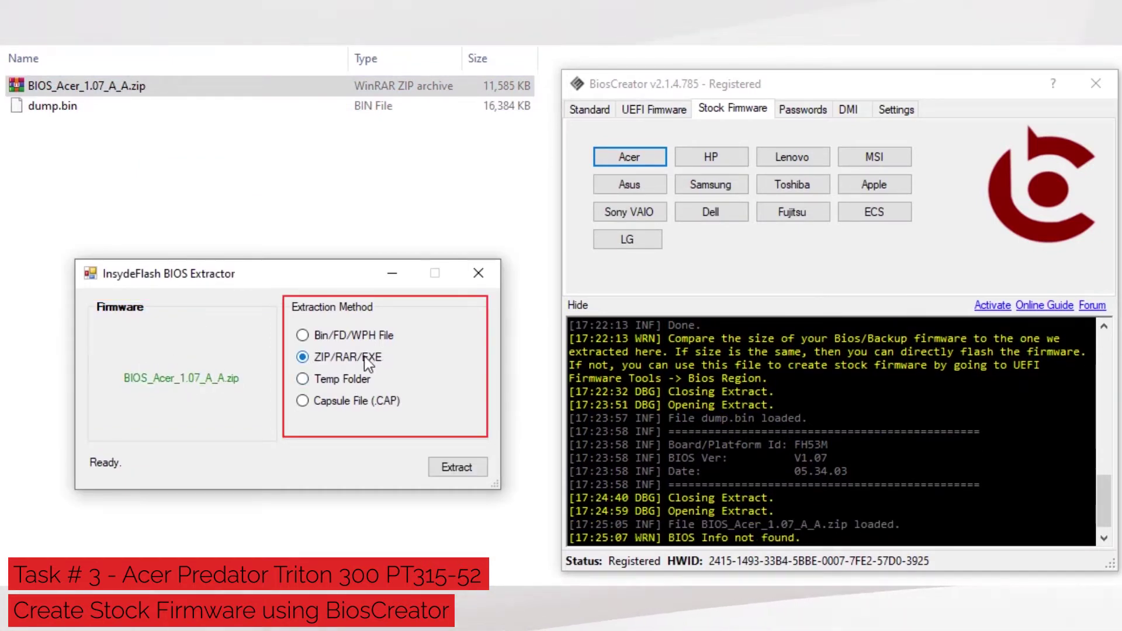
{"action": "left_click", "coordinate": [473, 468]}
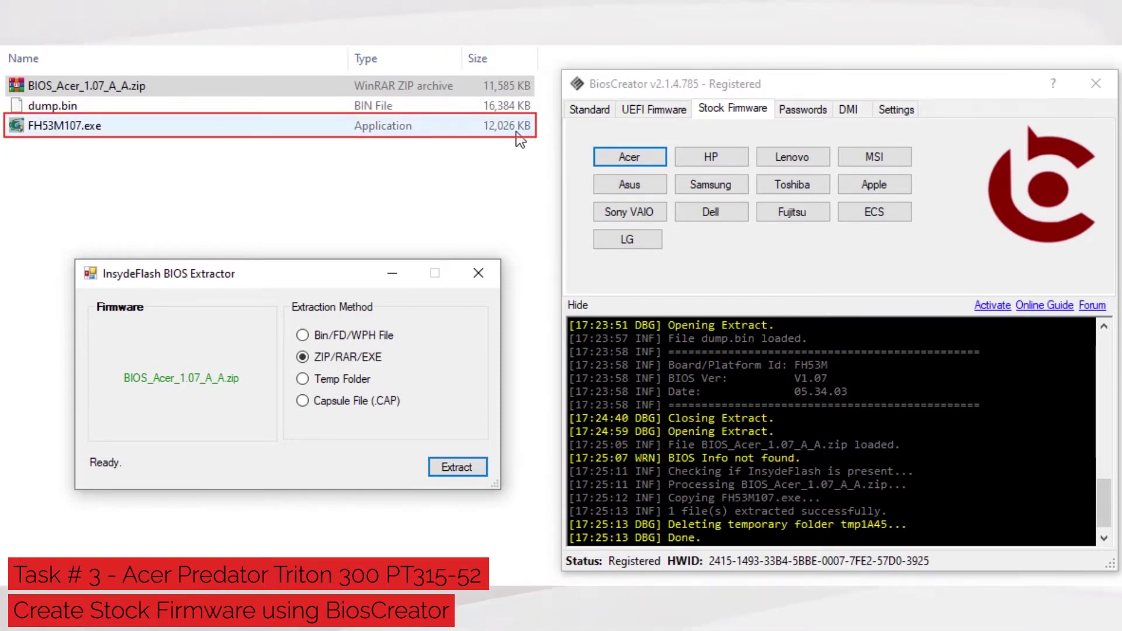
{"action": "mouse_move", "coordinate": [24, 130]}
{"action": "left_mouse_down"}
{"action": "mouse_move", "coordinate": [211, 189]}
{"action": "mouse_move", "coordinate": [193, 406]}
{"action": "left_mouse_up"}
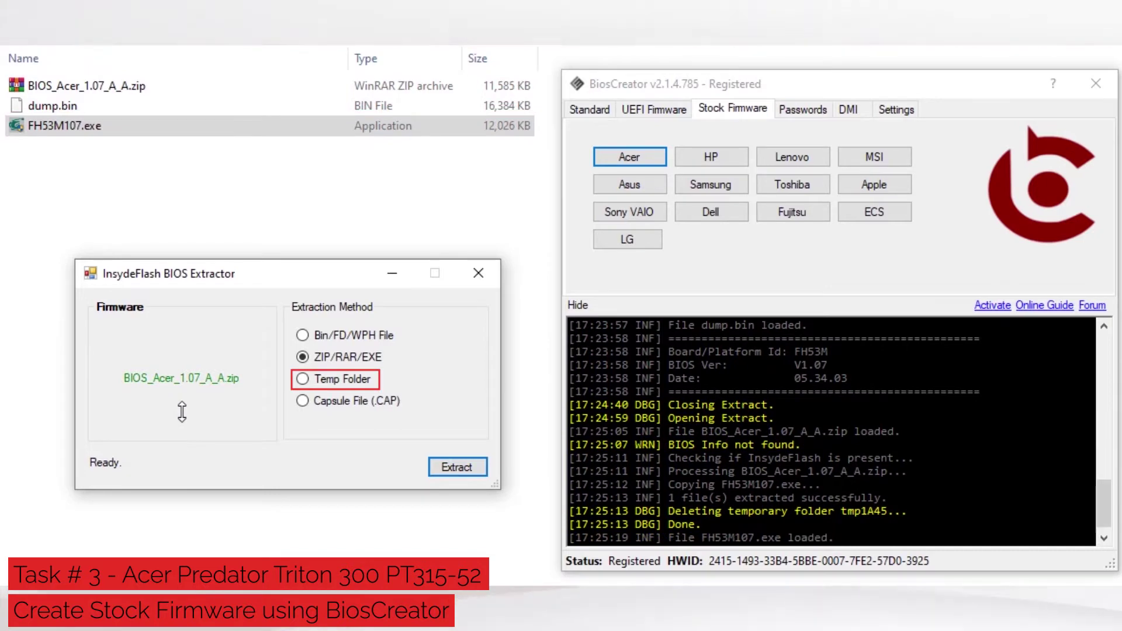
Extract abobios.bin through the Temp Folder and convert it into FH53M stock firmware as a Bin/FD/WPH file.
{"action": "left_click", "coordinate": [456, 467]}
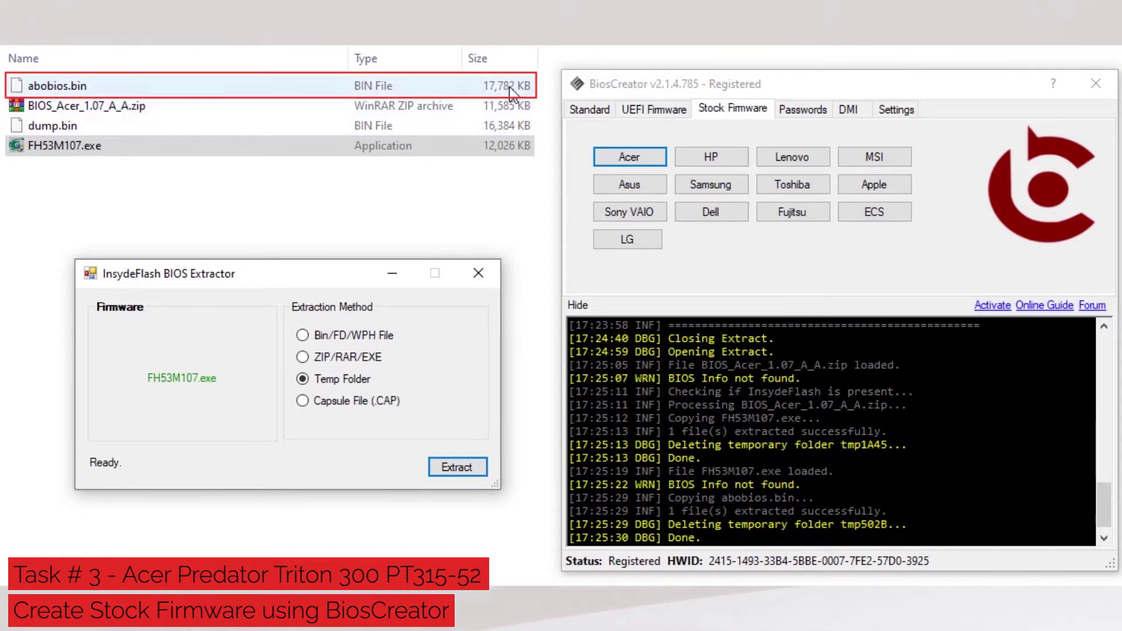
{"action": "left_click_drag", "start_coordinate": [244, 95], "coordinate": [208, 380]}
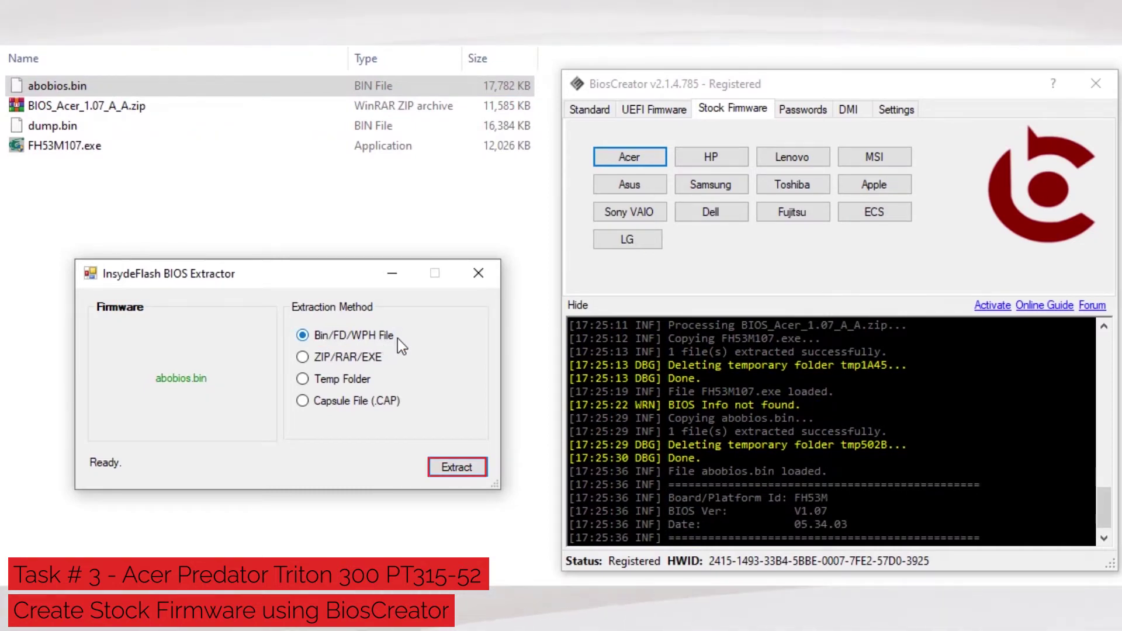
{"action": "left_click", "coordinate": [458, 468]}
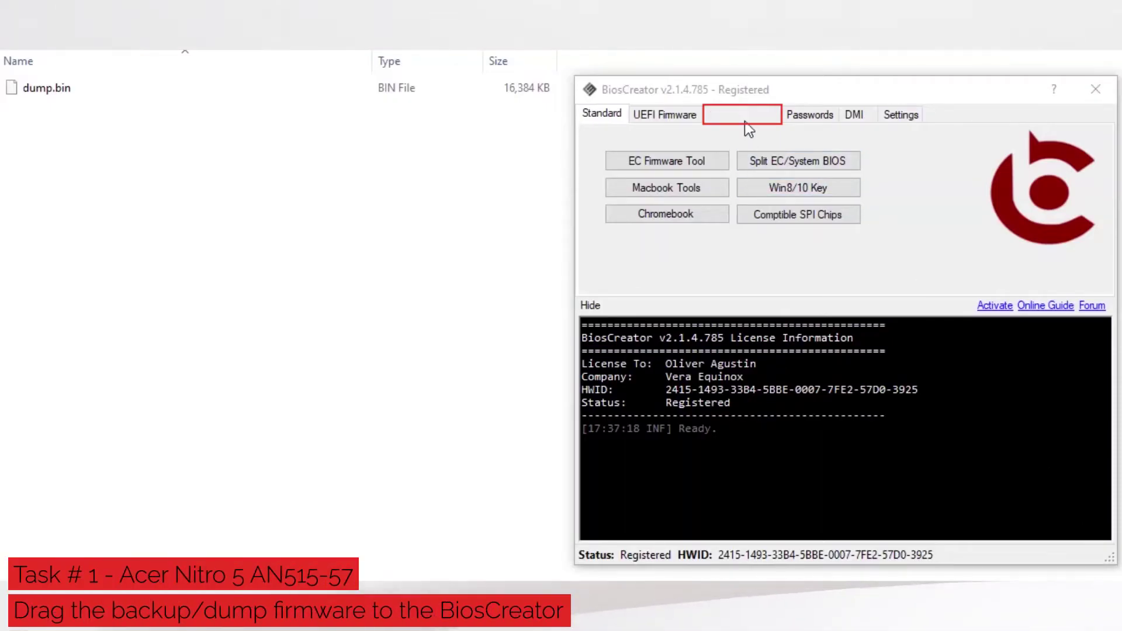
Open the Acer extractor under Stock Firmware and drop the Nitro 5's dump.bin into it.
{"action": "left_click", "coordinate": [746, 119]}
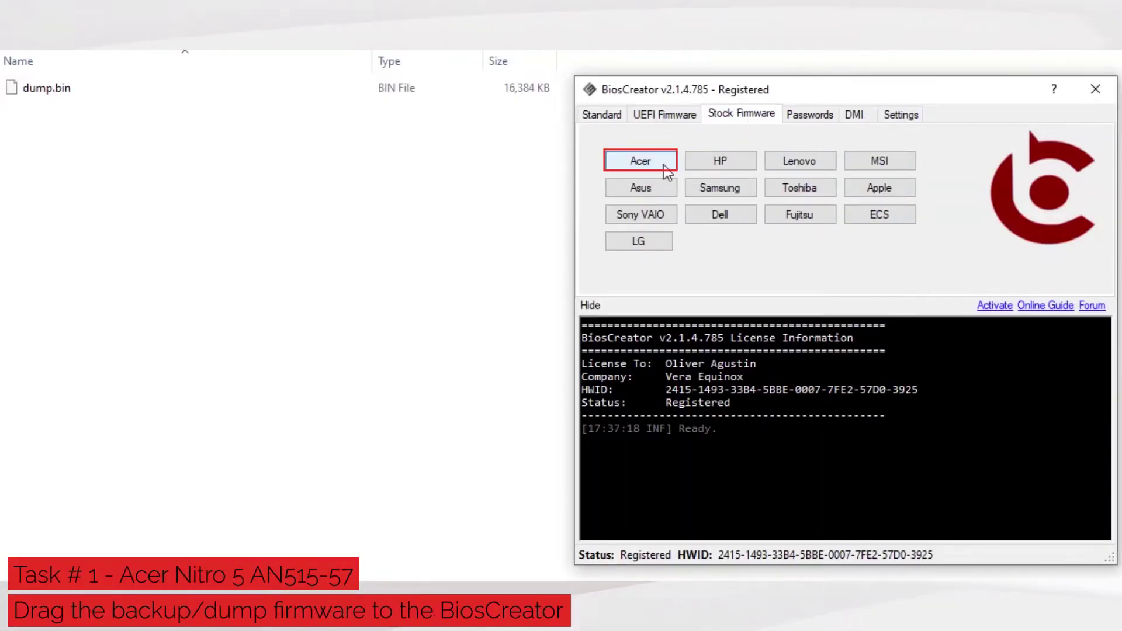
{"action": "left_click", "coordinate": [668, 171]}
{"action": "mouse_move", "coordinate": [157, 59]}
{"action": "left_mouse_down"}
{"action": "mouse_move", "coordinate": [212, 94]}
{"action": "mouse_move", "coordinate": [298, 246]}
{"action": "left_mouse_up"}
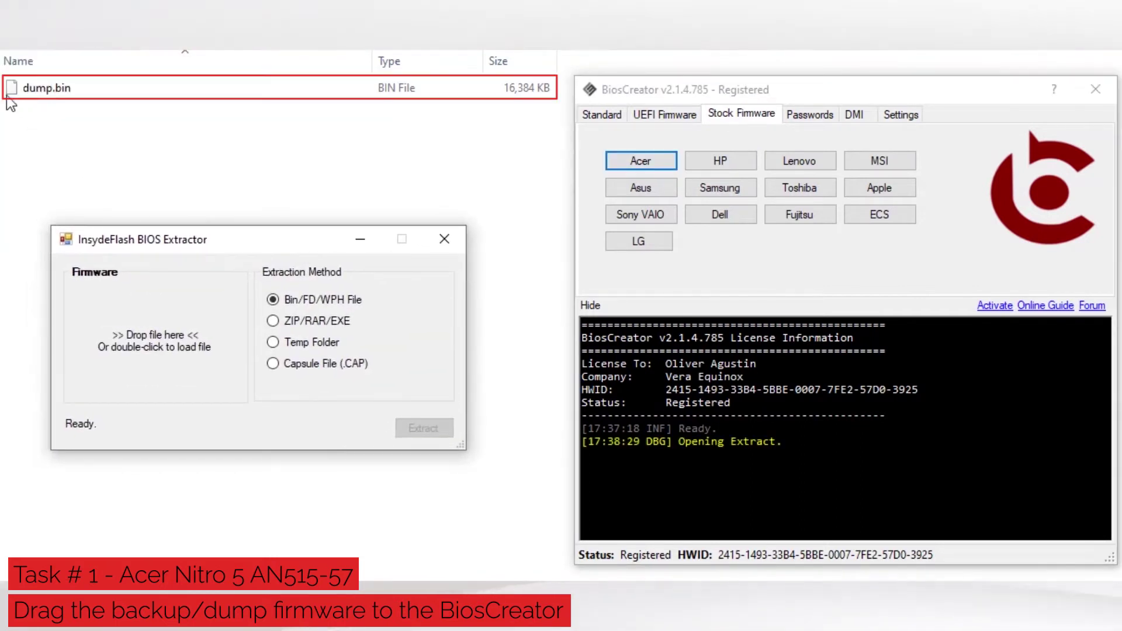
{"action": "left_click_drag", "start_coordinate": [12, 93], "coordinate": [187, 334]}
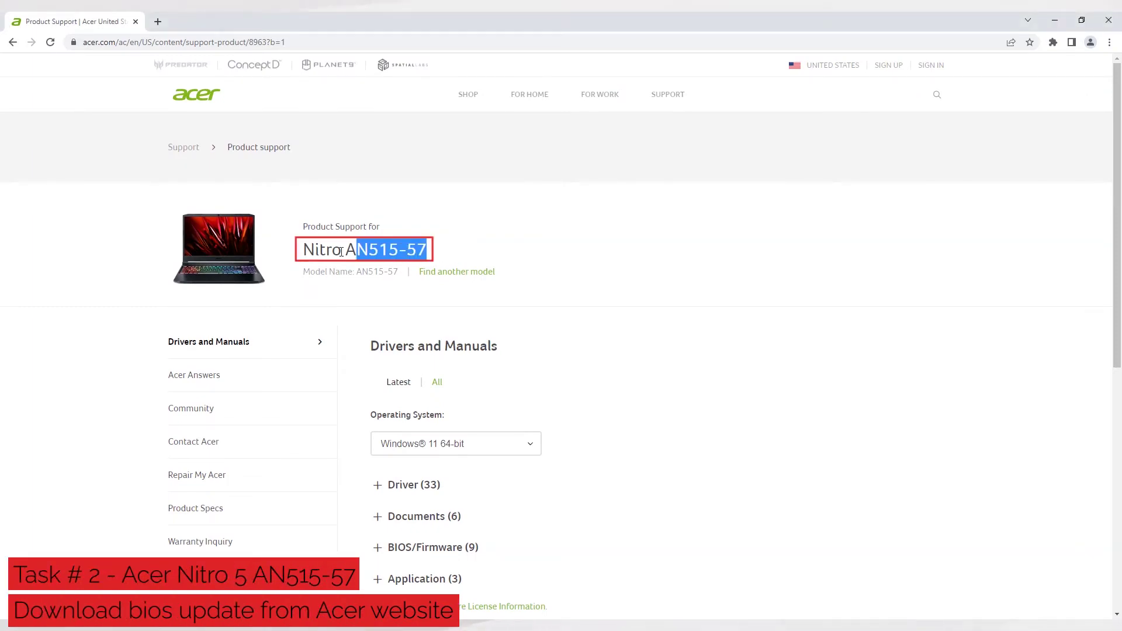
Expand the Nitro AN515-57's BIOS/Firmware (9) list and scroll down to the BIOS 1.11 entry.
{"action": "right_click", "coordinate": [434, 255]}
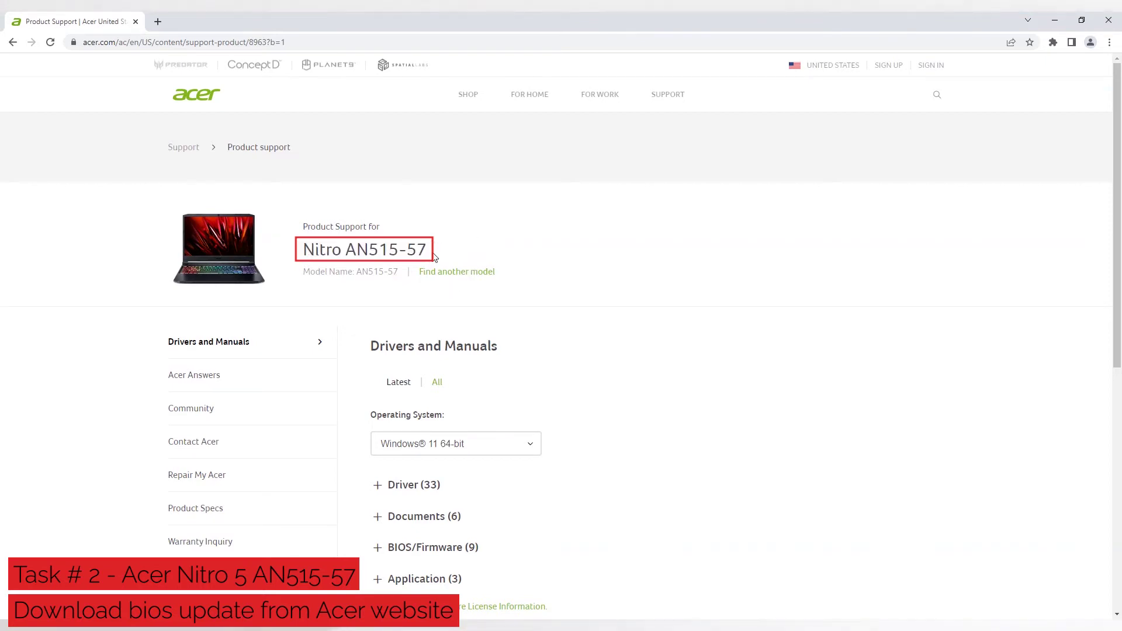
{"action": "left_click", "coordinate": [379, 554]}
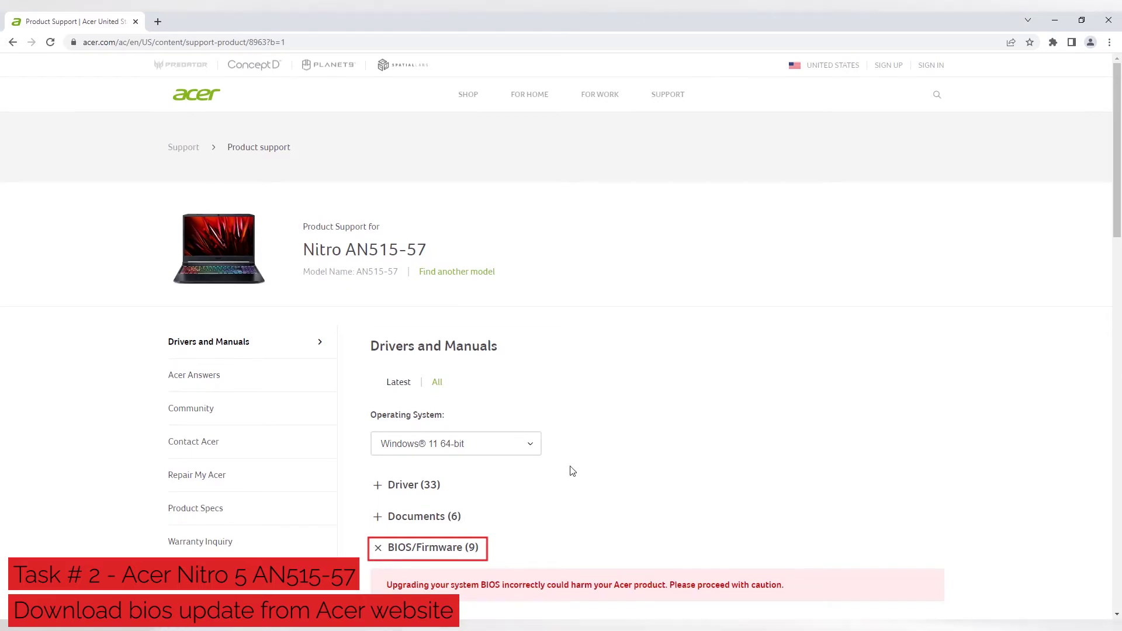
{"action": "scroll", "coordinate": [578, 443], "scroll_direction": "down", "scroll_amount": 7}
{"action": "scroll", "coordinate": [610, 365], "scroll_direction": "down", "scroll_amount": 1}
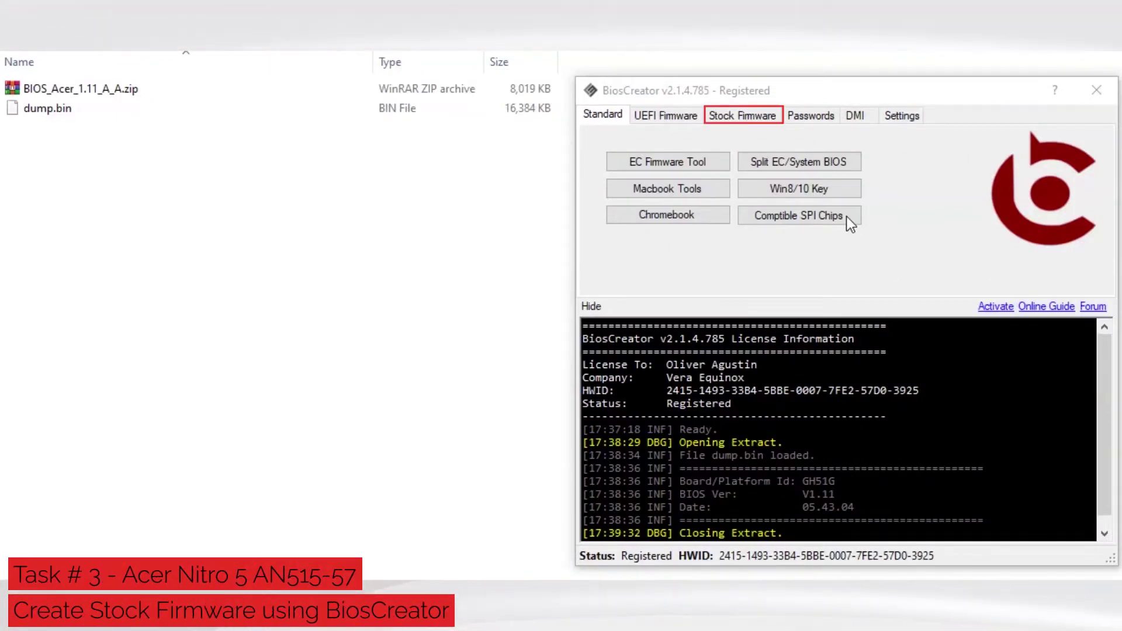
Unpack BIOS_111.exe from BIOS_Acer_1.11_A_A.zip in the Acer extractor, then load the exe.
{"action": "left_click", "coordinate": [756, 116]}
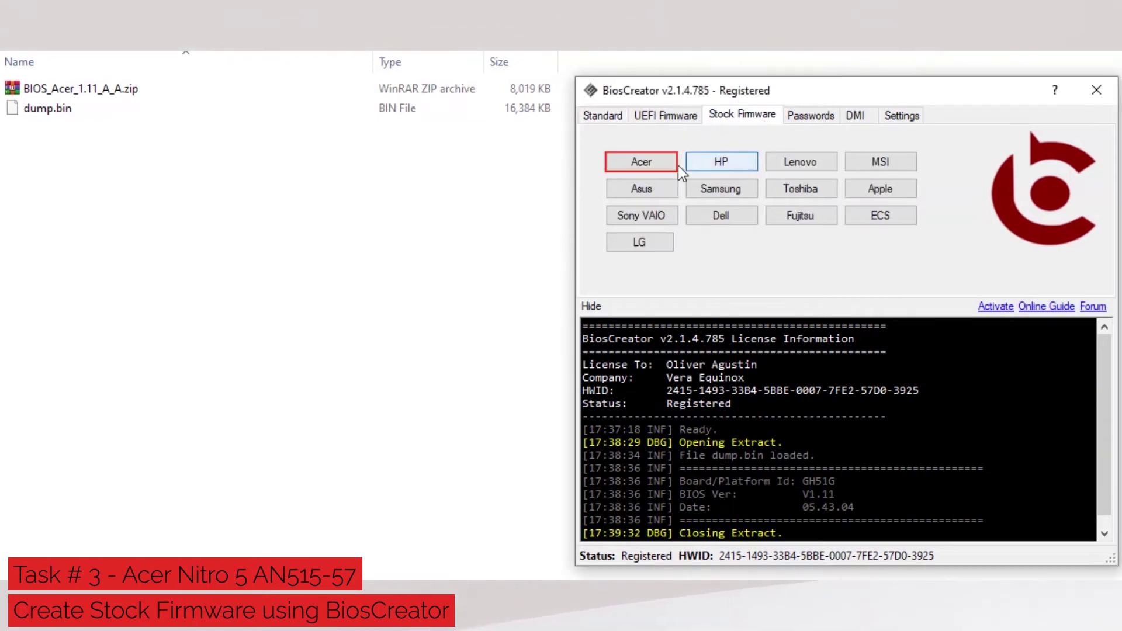
{"action": "left_click", "coordinate": [661, 166]}
{"action": "mouse_move", "coordinate": [170, 136]}
{"action": "left_mouse_down"}
{"action": "mouse_move", "coordinate": [201, 152]}
{"action": "mouse_move", "coordinate": [259, 255]}
{"action": "left_mouse_up"}
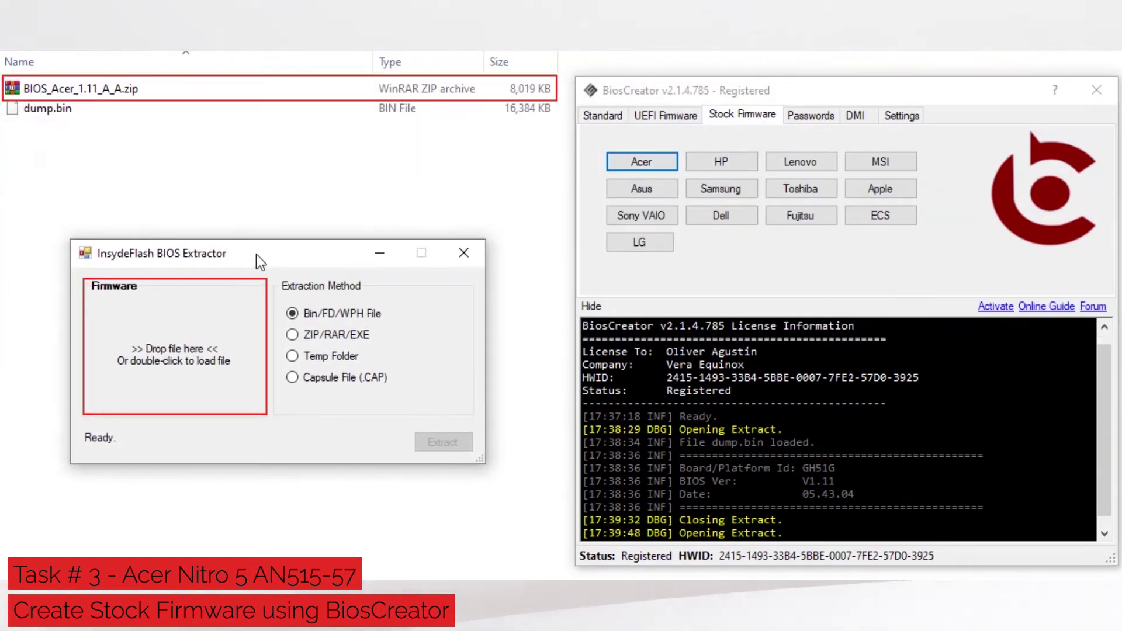
{"action": "left_click_drag", "start_coordinate": [13, 88], "coordinate": [188, 338]}
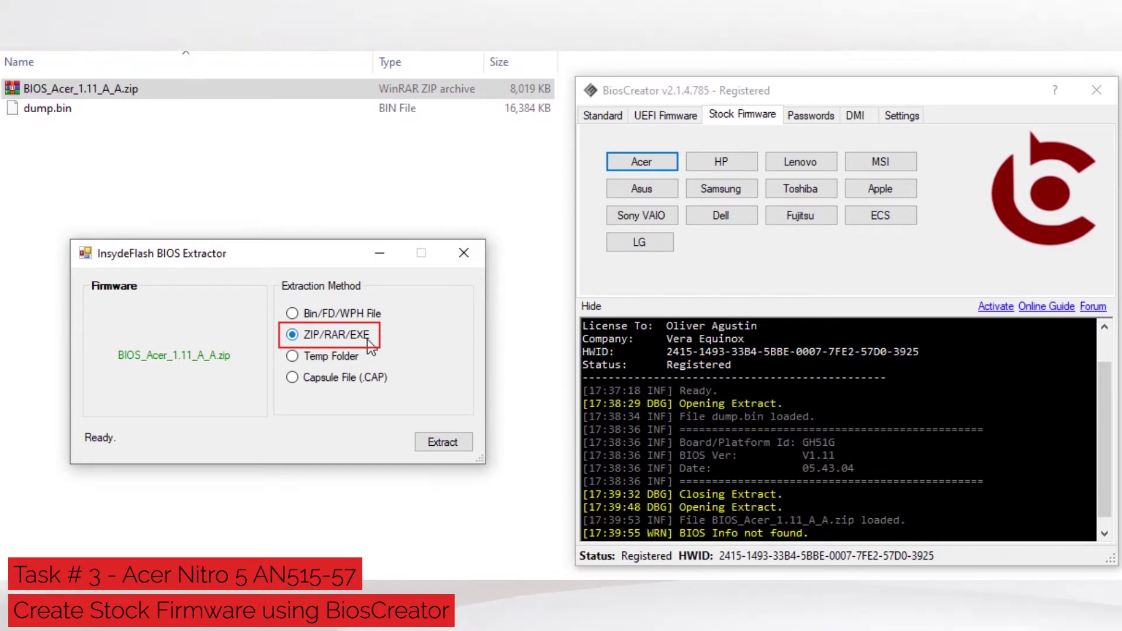
{"action": "left_click", "coordinate": [440, 444]}
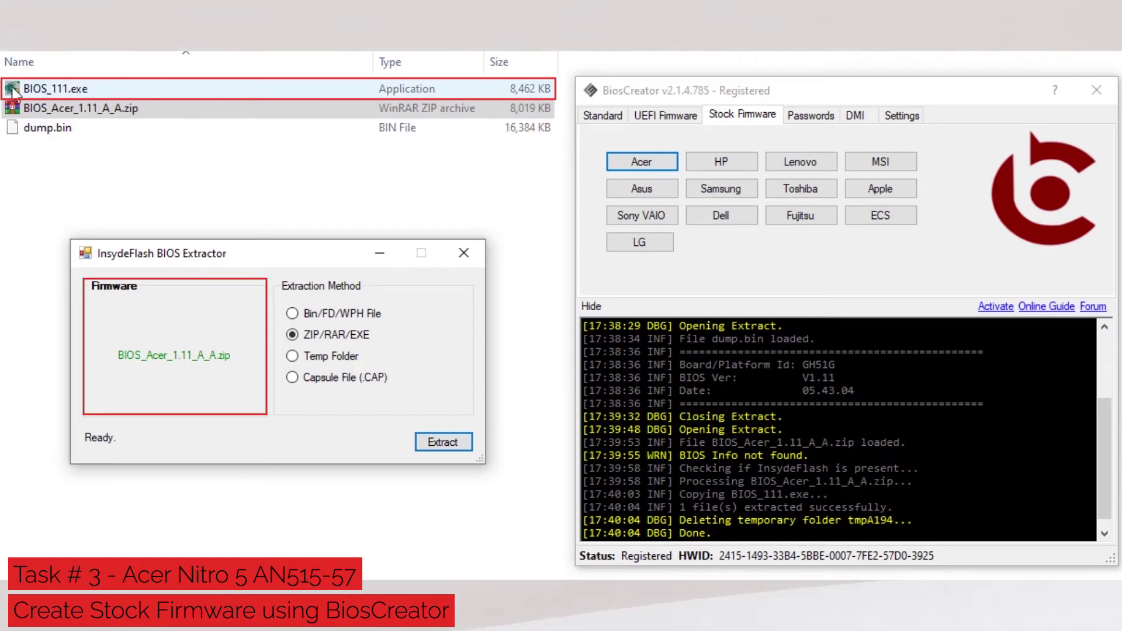
{"action": "left_click_drag", "start_coordinate": [12, 96], "coordinate": [197, 362]}
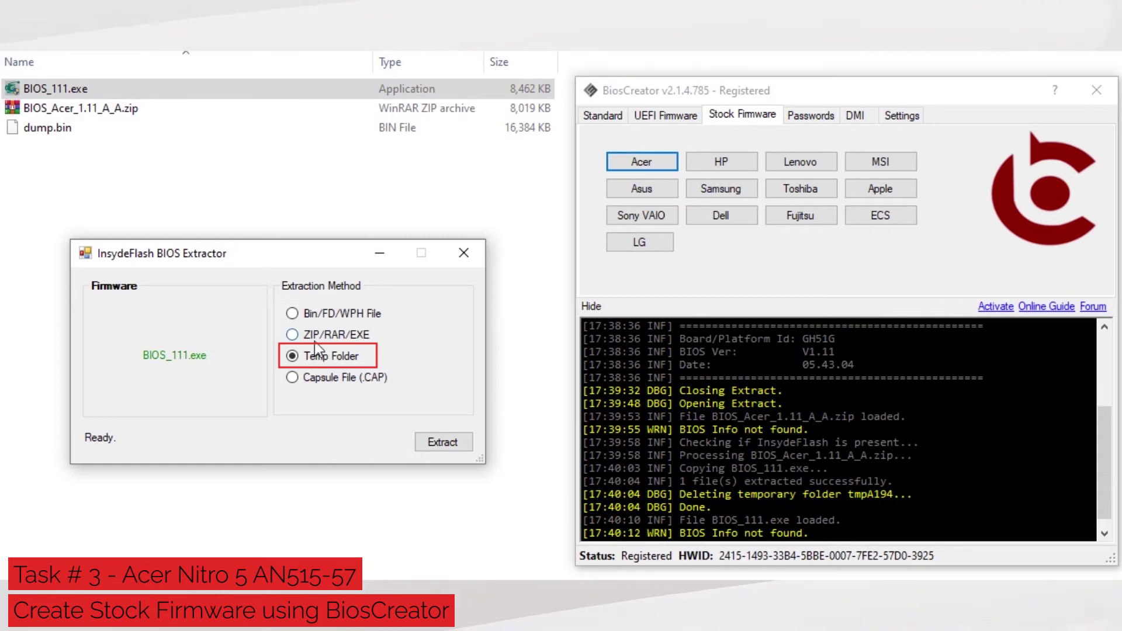
Pull abobios.bin out of BIOS_111.exe via Temp Folder and convert it into GH51G_V1.11 stock firmware.
{"action": "left_click", "coordinate": [451, 445]}
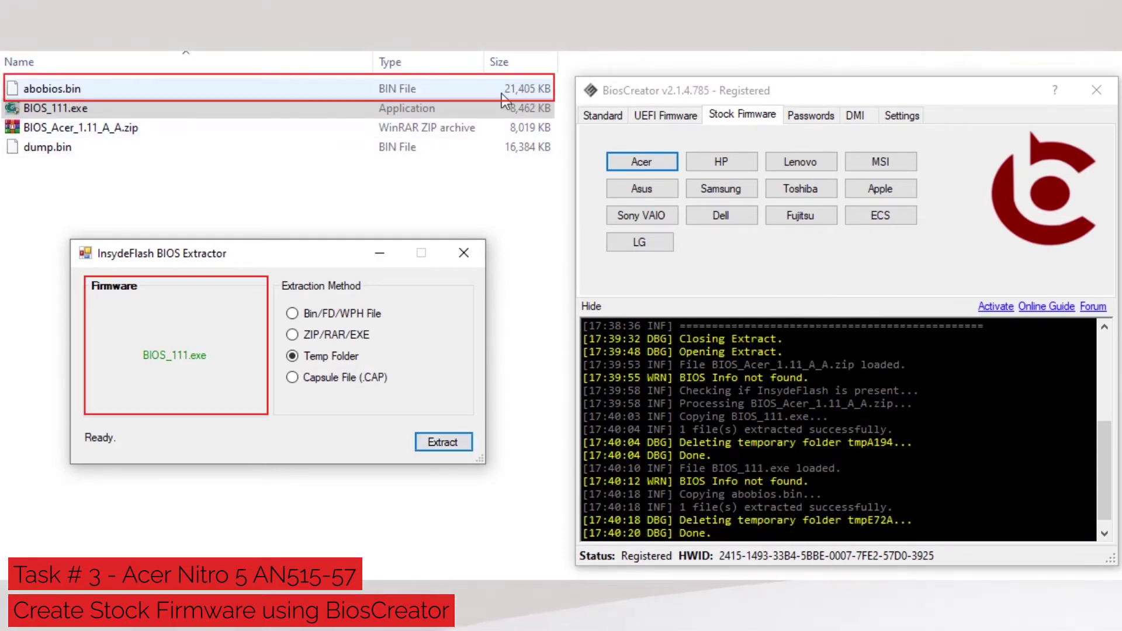
{"action": "left_click_drag", "start_coordinate": [53, 89], "coordinate": [193, 330]}
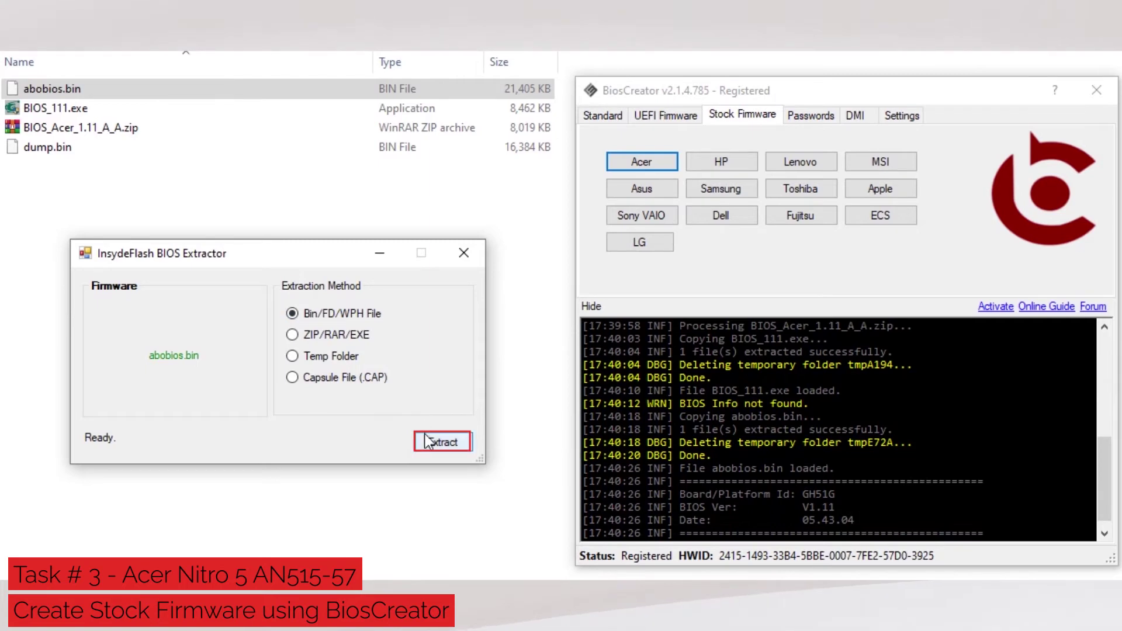
{"action": "left_click", "coordinate": [442, 443]}
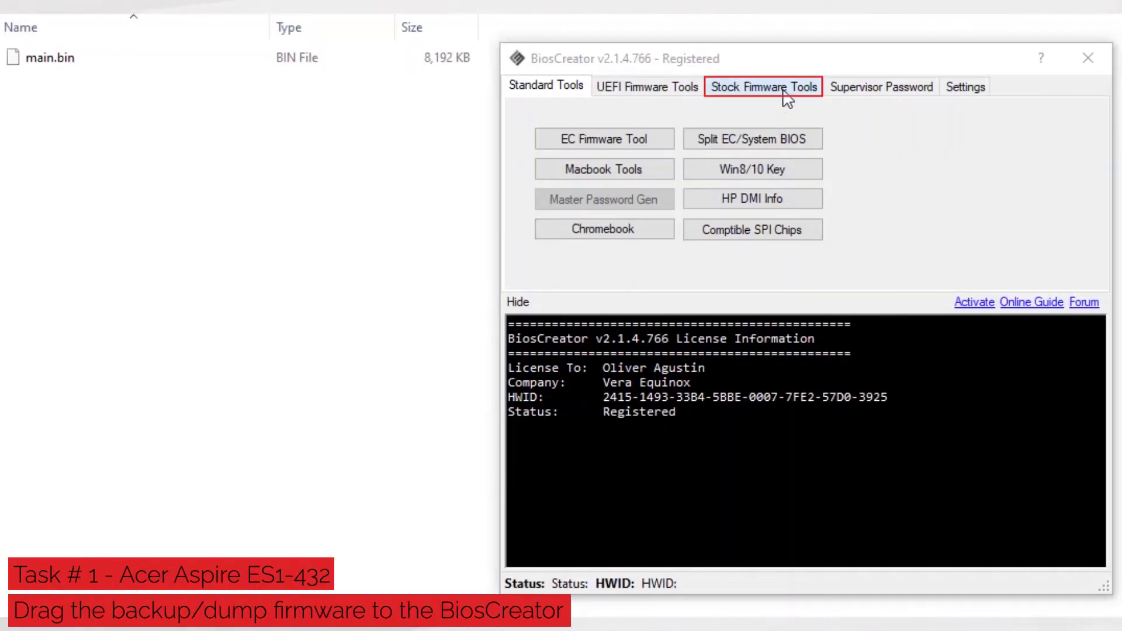
Open the Acer extractor and drop main.bin into its Firmware slot, revealing board ZQF, BIOS V1.08.
{"action": "left_click", "coordinate": [786, 98]}
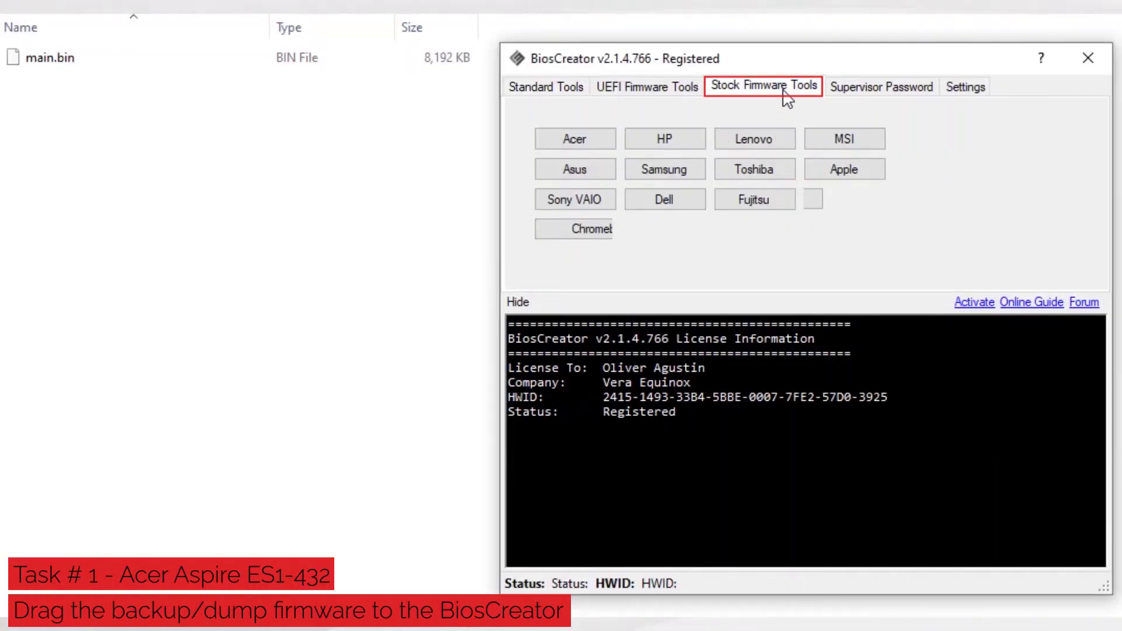
{"action": "left_click", "coordinate": [595, 141]}
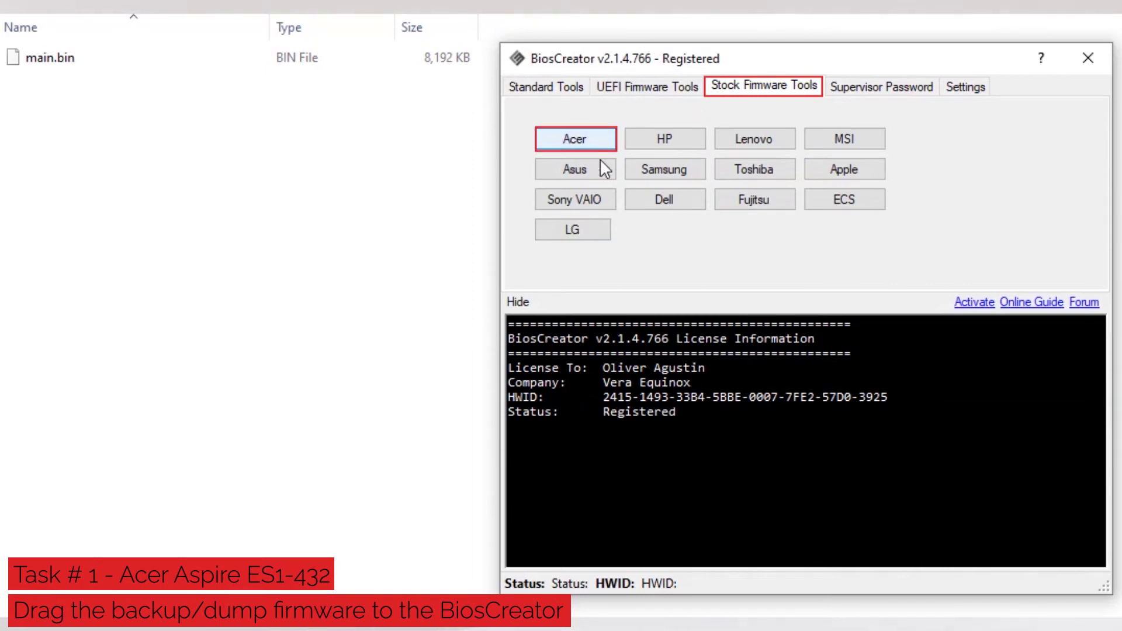
{"action": "left_click_drag", "start_coordinate": [199, 59], "coordinate": [285, 266]}
{"action": "mouse_move", "coordinate": [14, 61]}
{"action": "left_mouse_down"}
{"action": "mouse_move", "coordinate": [75, 70]}
{"action": "mouse_move", "coordinate": [167, 354]}
{"action": "left_mouse_up"}
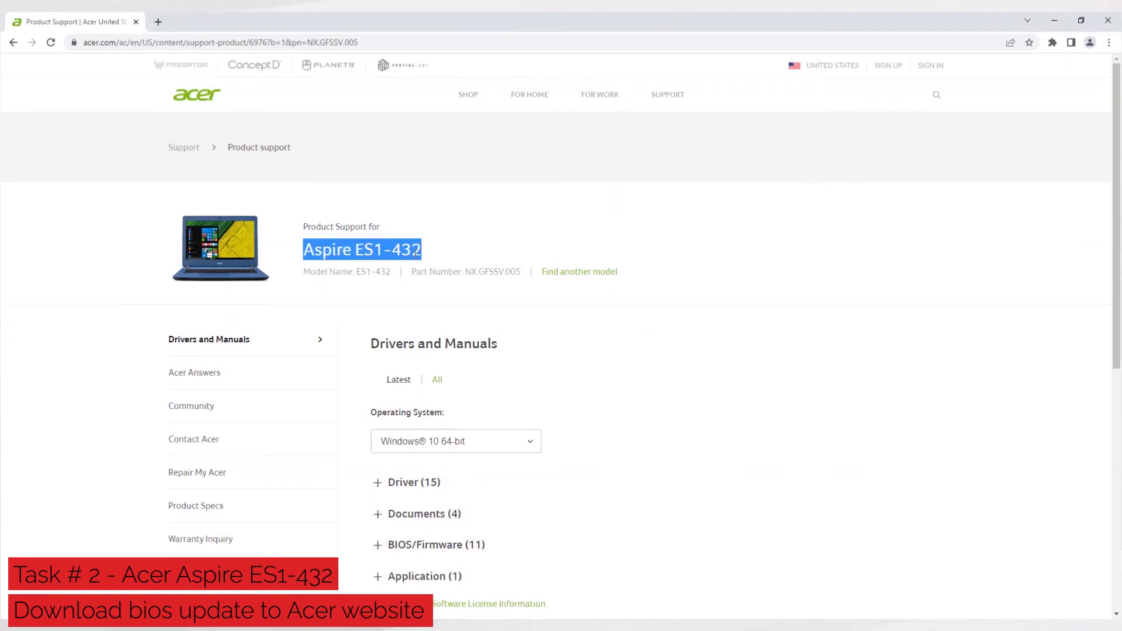
Expand the Aspire ES1-432's BIOS/Firmware (11) section and scroll through its BIOS entries.
{"action": "left_click", "coordinate": [466, 251]}
{"action": "scroll", "coordinate": [470, 254], "scroll_direction": "down", "scroll_amount": 3}
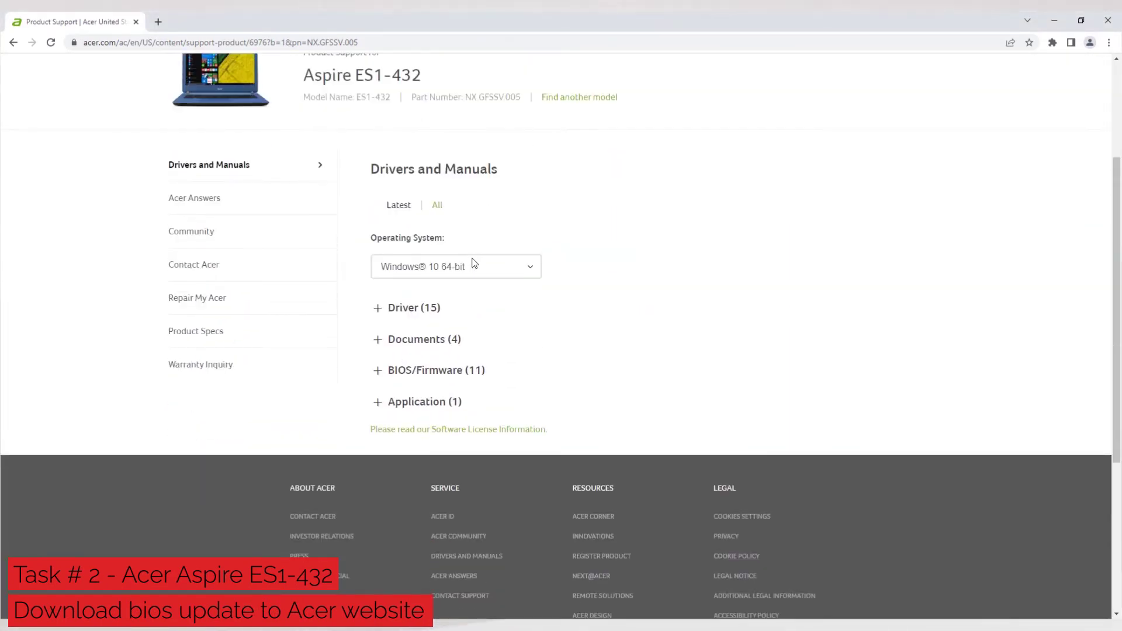
{"action": "left_click", "coordinate": [378, 374]}
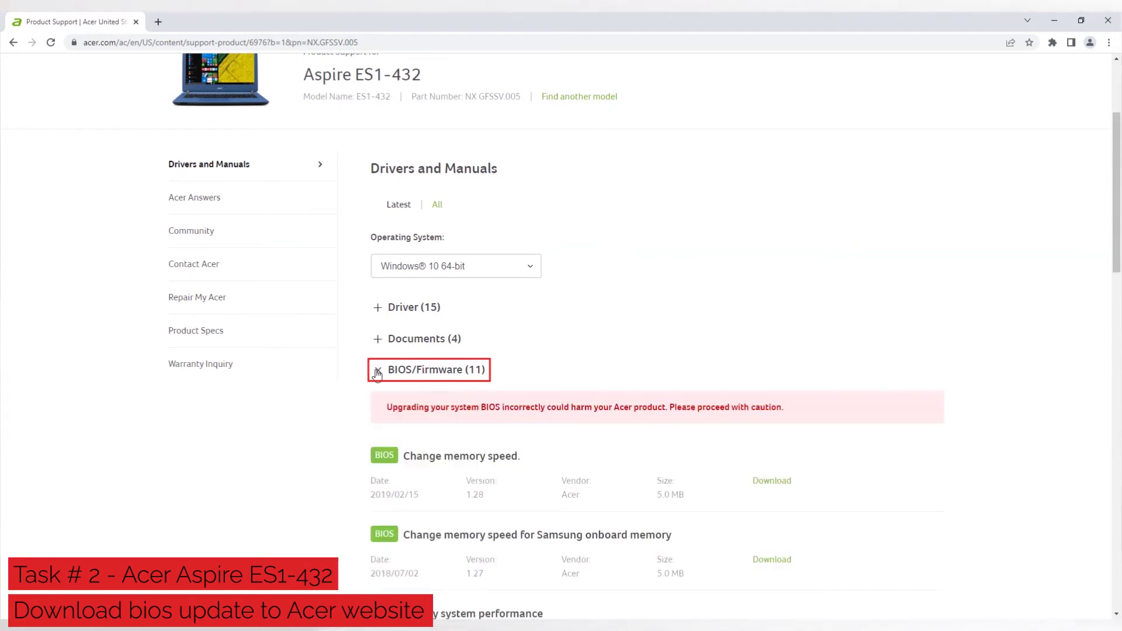
{"action": "scroll", "coordinate": [551, 351], "scroll_direction": "down", "scroll_amount": 9}
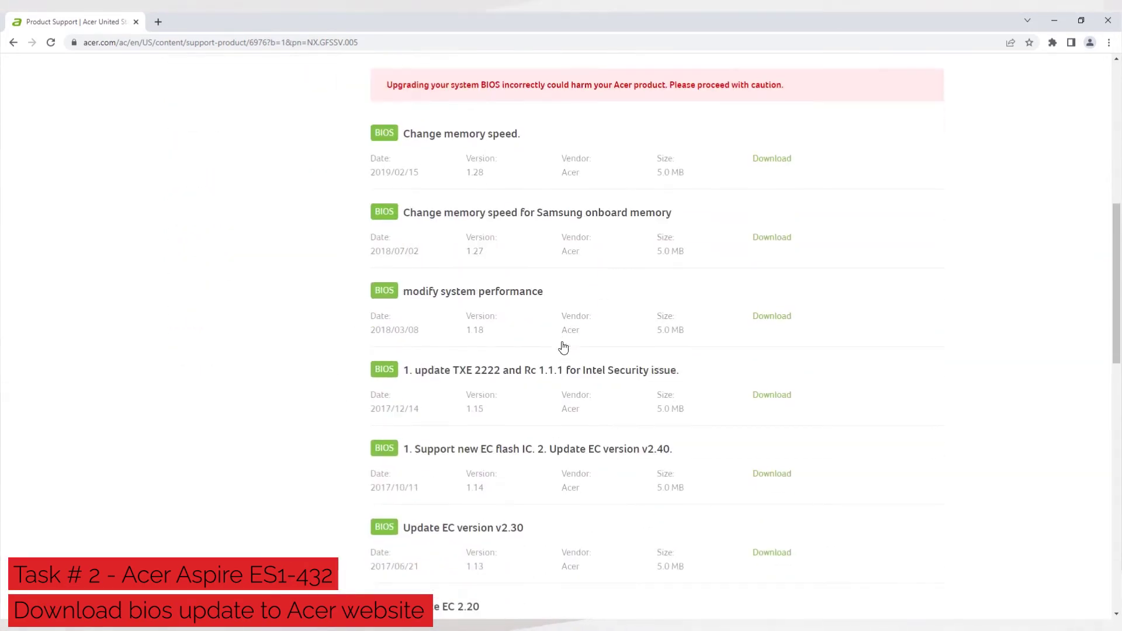
{"action": "scroll", "coordinate": [563, 348], "scroll_direction": "down", "scroll_amount": 4}
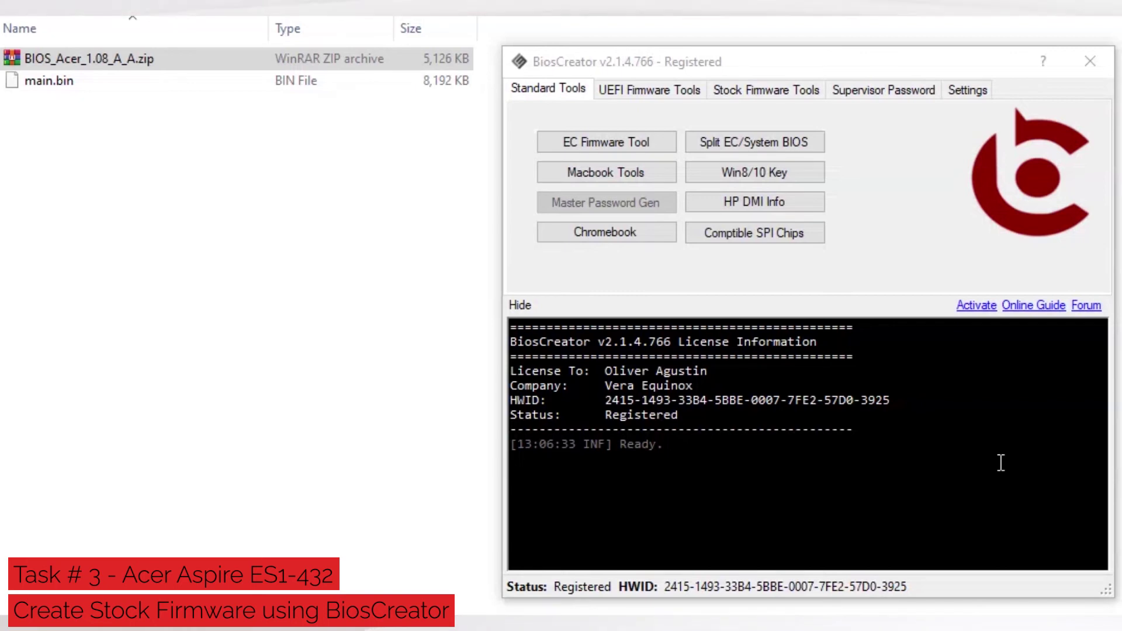
Open the Acer BIOS extractor under Stock Firmware Tools and position it below the file list.
{"action": "left_click", "coordinate": [736, 94]}
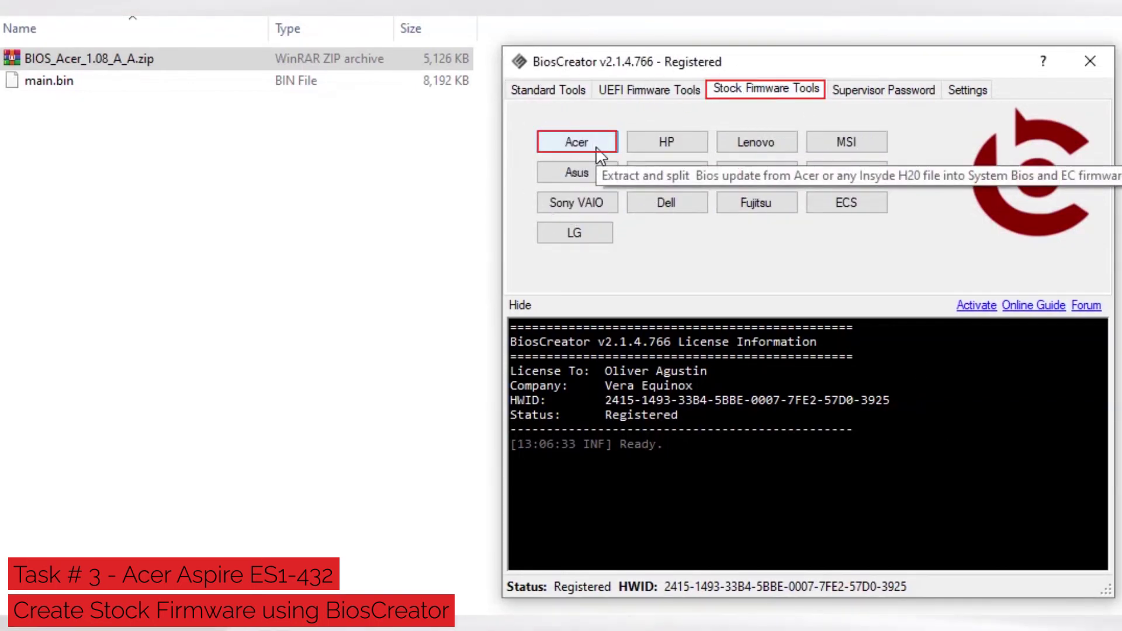
{"action": "left_click", "coordinate": [576, 143]}
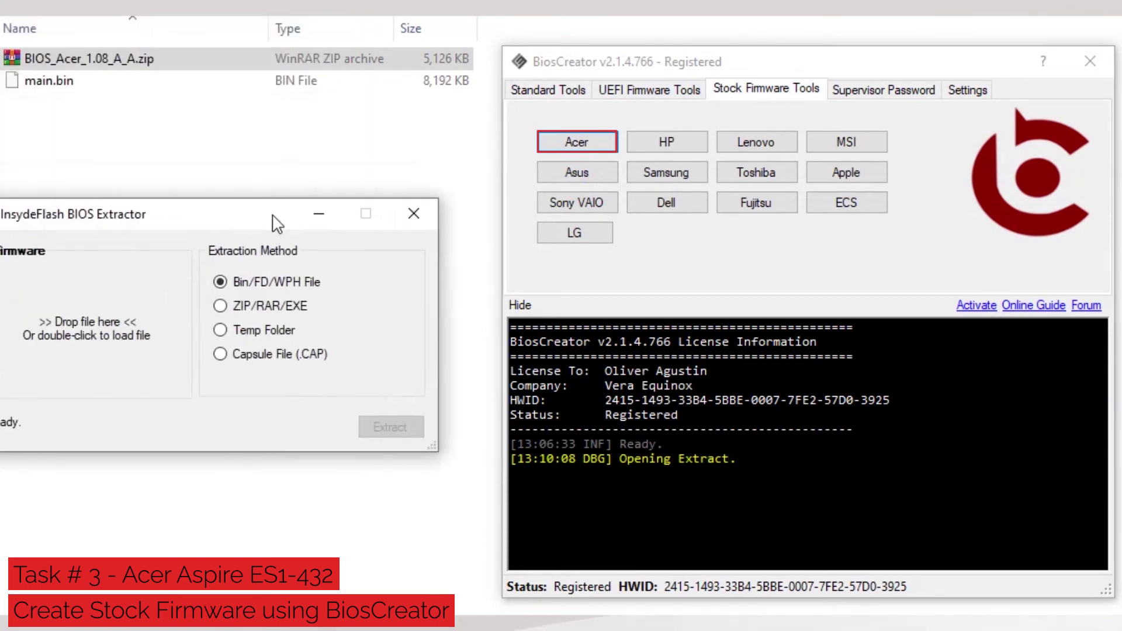
{"action": "left_click_drag", "start_coordinate": [300, 220], "coordinate": [301, 232]}
Load BIOS_Acer_1.08_A_A.zip as a ZIP archive and extract ZQF_108.exe from it.
{"action": "left_click", "coordinate": [24, 60]}
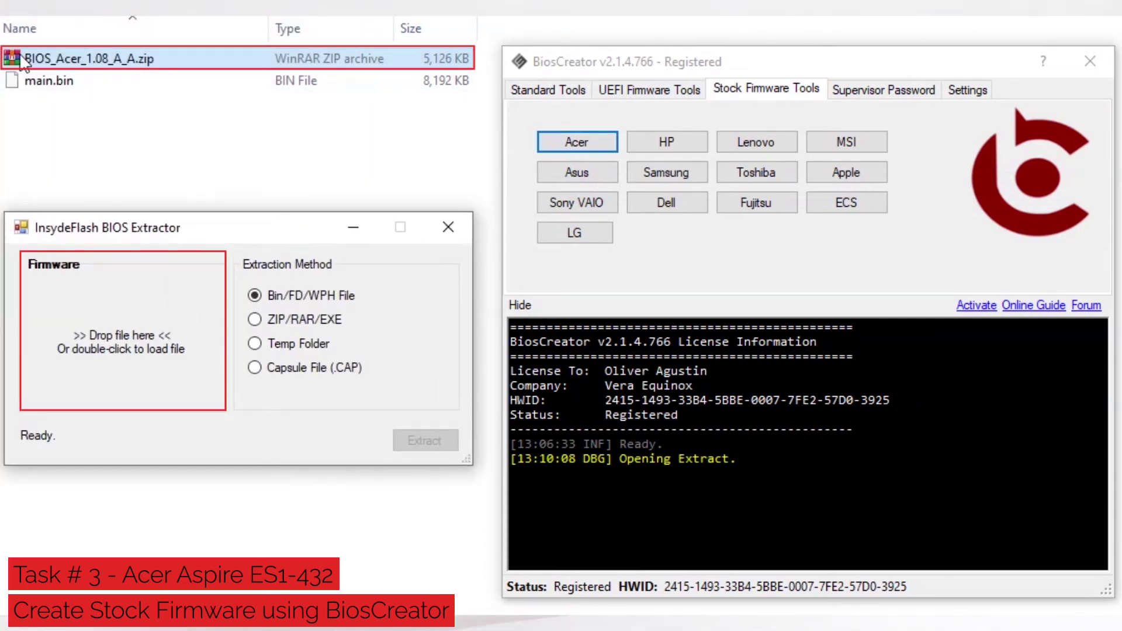
{"action": "left_click_drag", "start_coordinate": [17, 60], "coordinate": [174, 338]}
{"action": "left_click", "coordinate": [358, 334]}
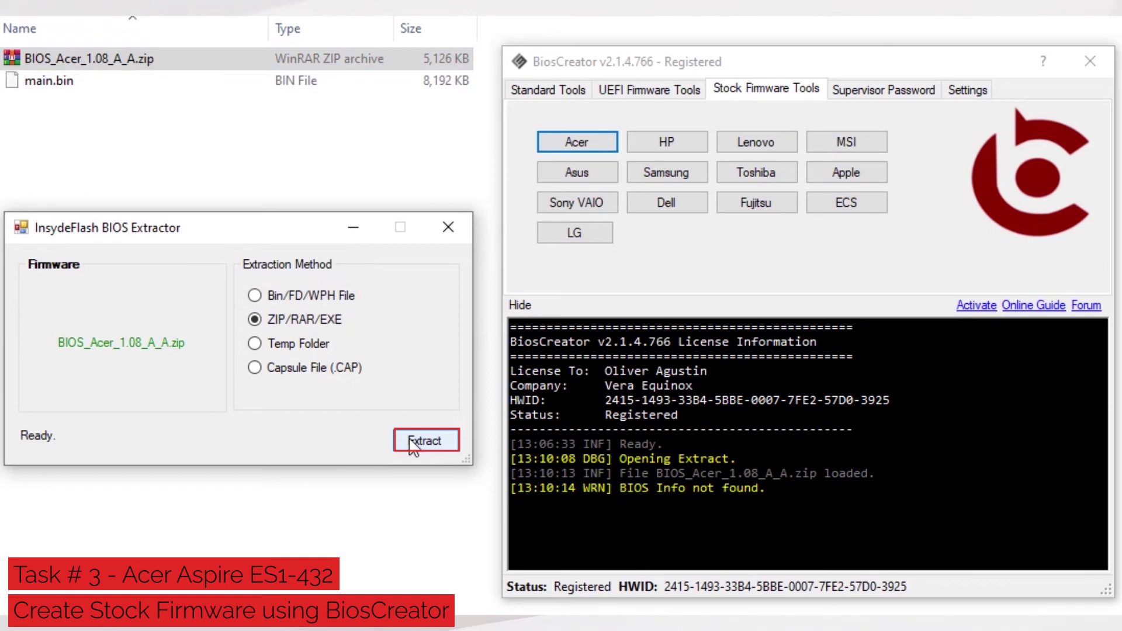
{"action": "left_click", "coordinate": [425, 440]}
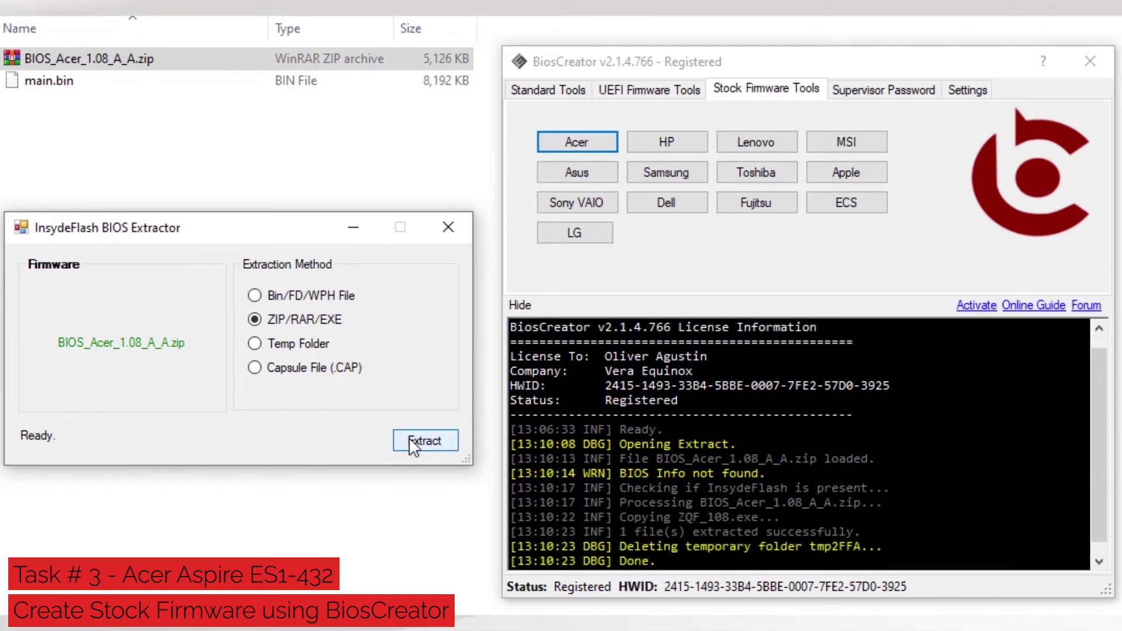
{"action": "left_click", "coordinate": [59, 102]}
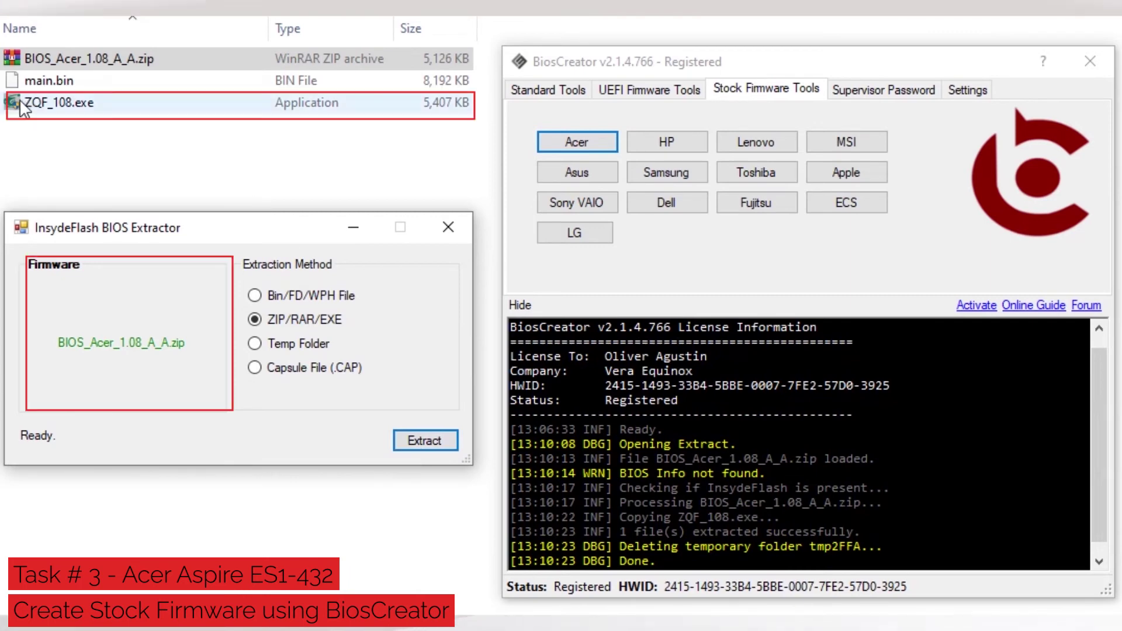
Extract isflash.bin from ZQF_108.exe, then split it into the 8,192 KB system BIOS and 96 KB EC firmware.
{"action": "left_click_drag", "start_coordinate": [58, 102], "coordinate": [135, 309]}
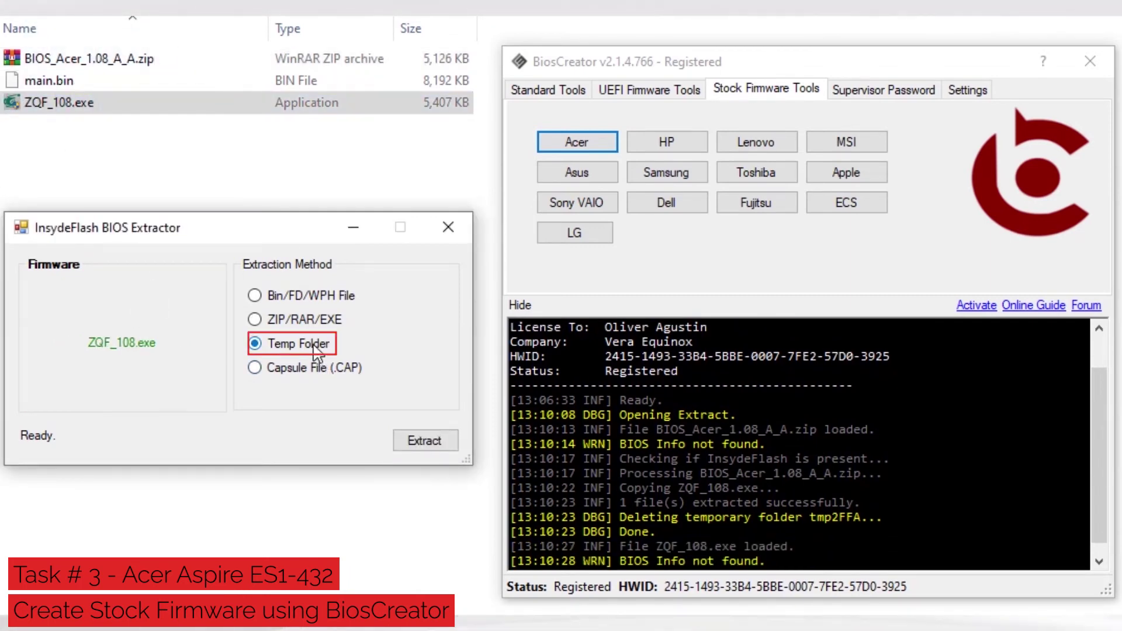
{"action": "left_click", "coordinate": [429, 444]}
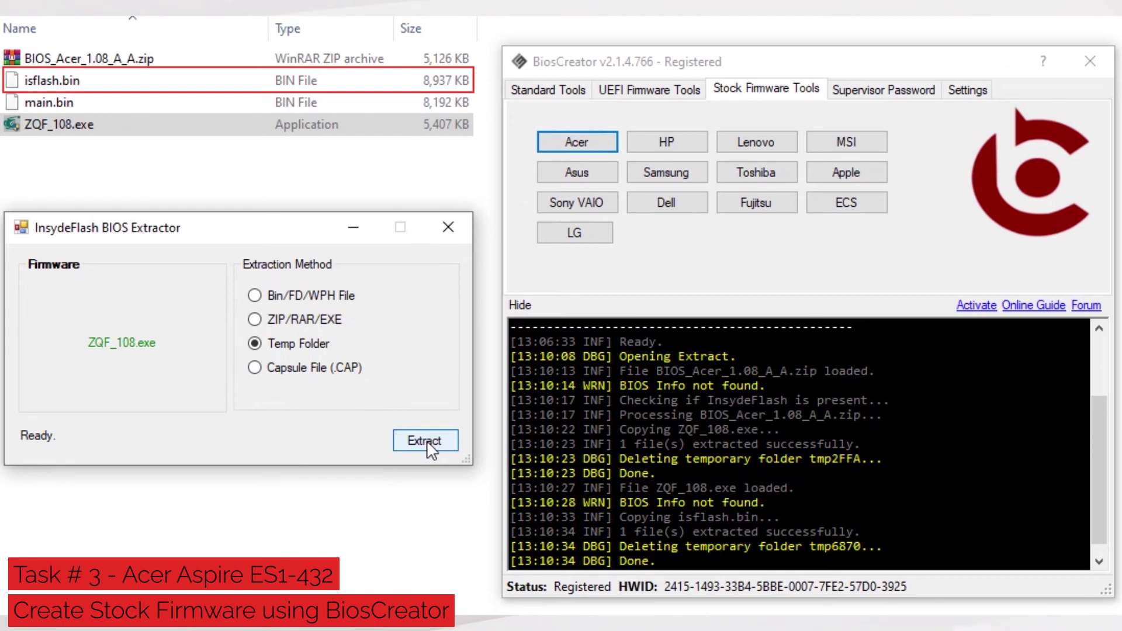
{"action": "left_click_drag", "start_coordinate": [11, 84], "coordinate": [175, 333]}
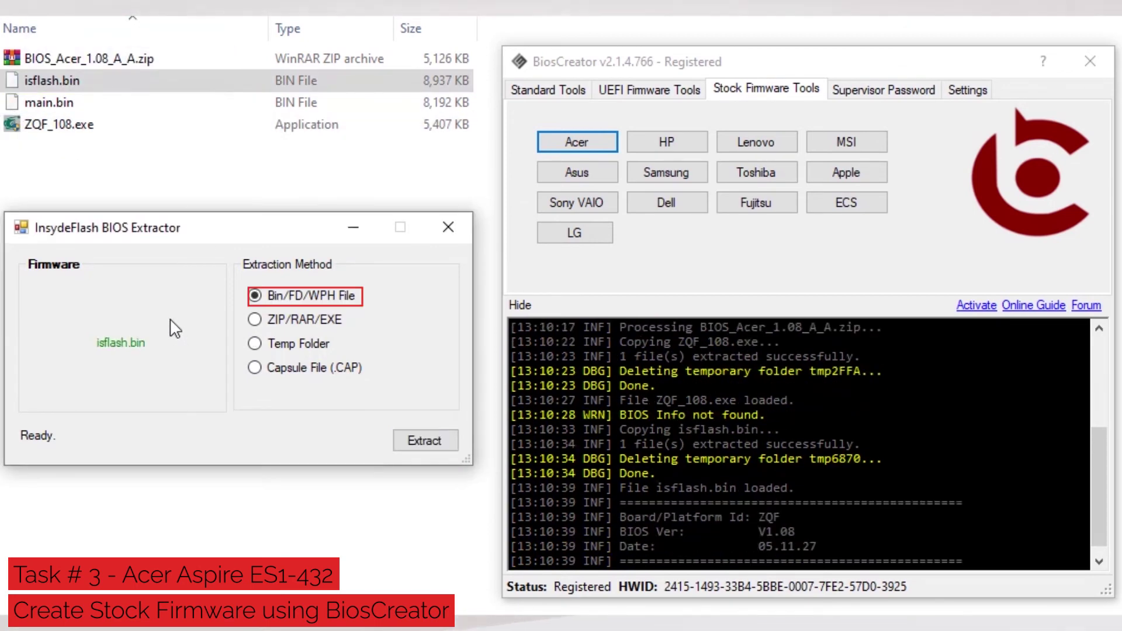
{"action": "left_click", "coordinate": [430, 443]}
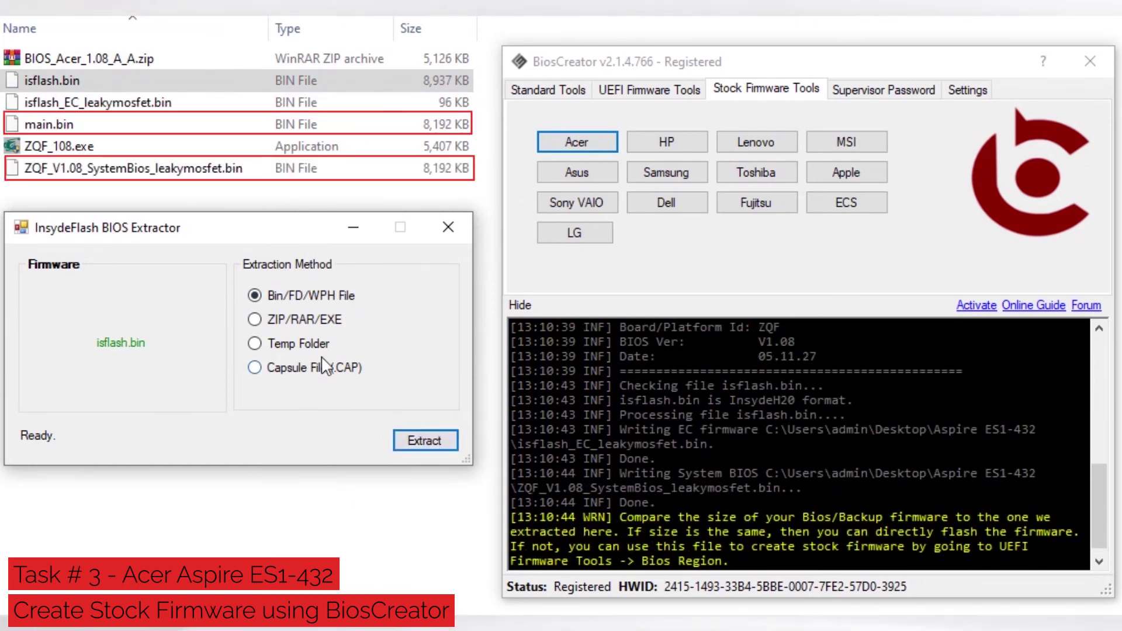
{"action": "left_click_drag", "start_coordinate": [267, 239], "coordinate": [267, 273]}
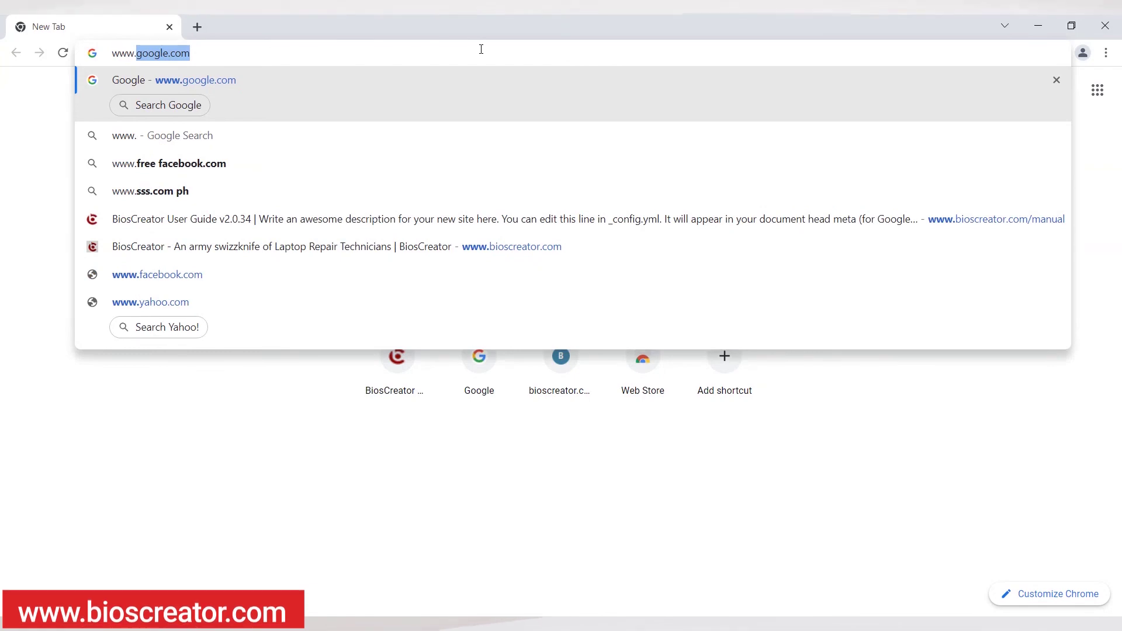
Visit bioscreator.com and then the support.leakymosfet.com forum.
{"action": "type", "text": "bio"}
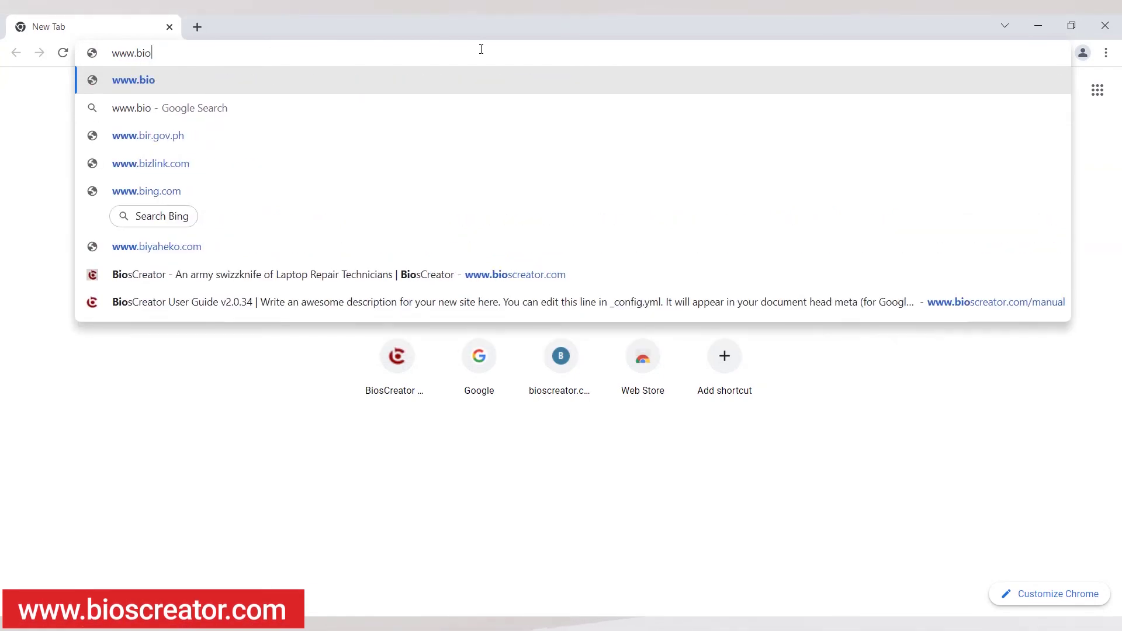
{"action": "type", "text": "screator.com"}
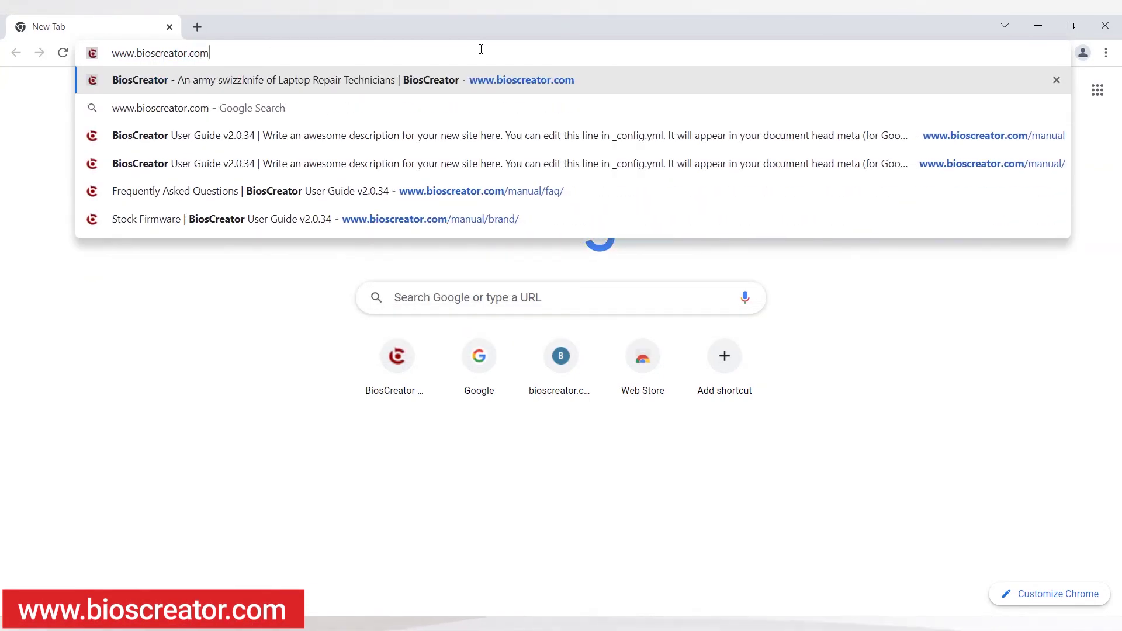
{"action": "key", "text": "Return"}
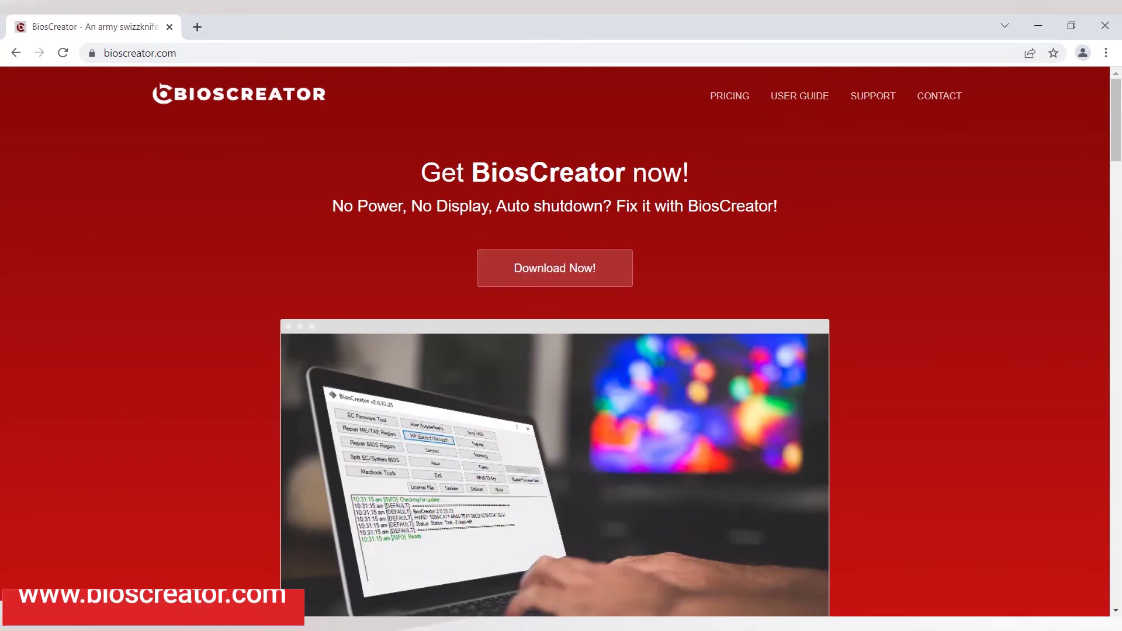
{"action": "type", "text": "supp"}
{"action": "type", "text": "ort."}
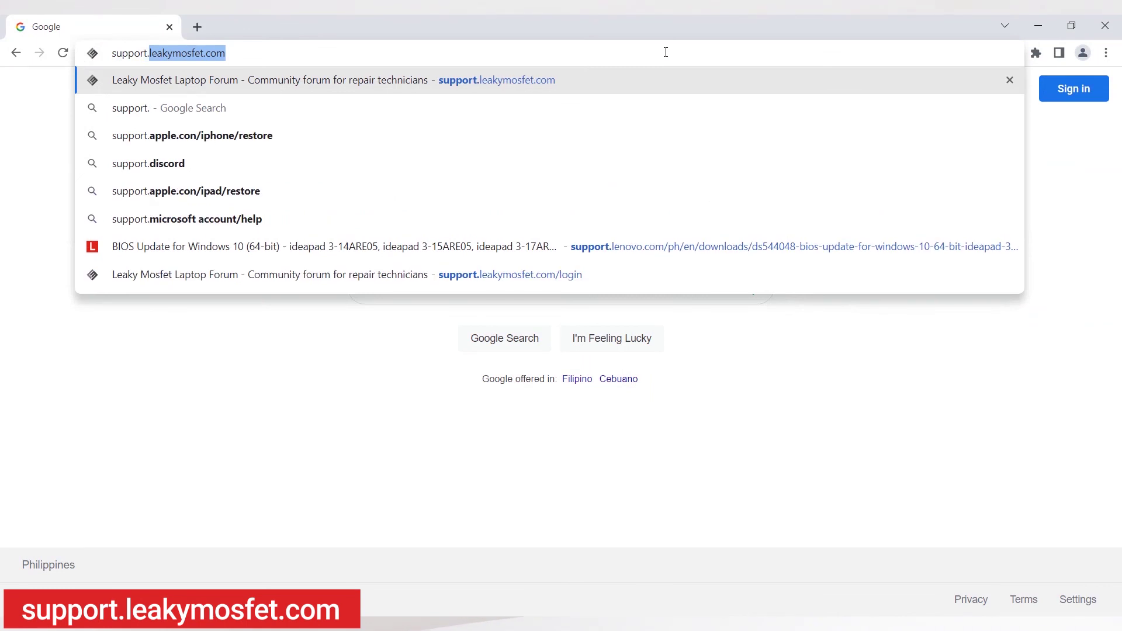
{"action": "type", "text": "leakymosfet.com"}
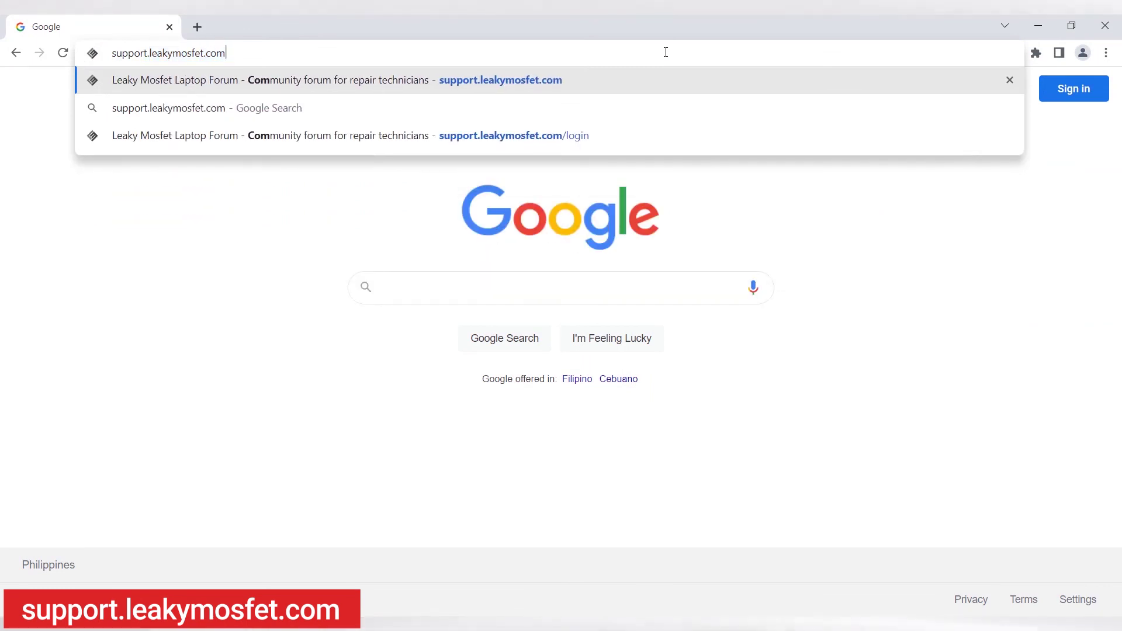
{"action": "key", "text": "Return"}
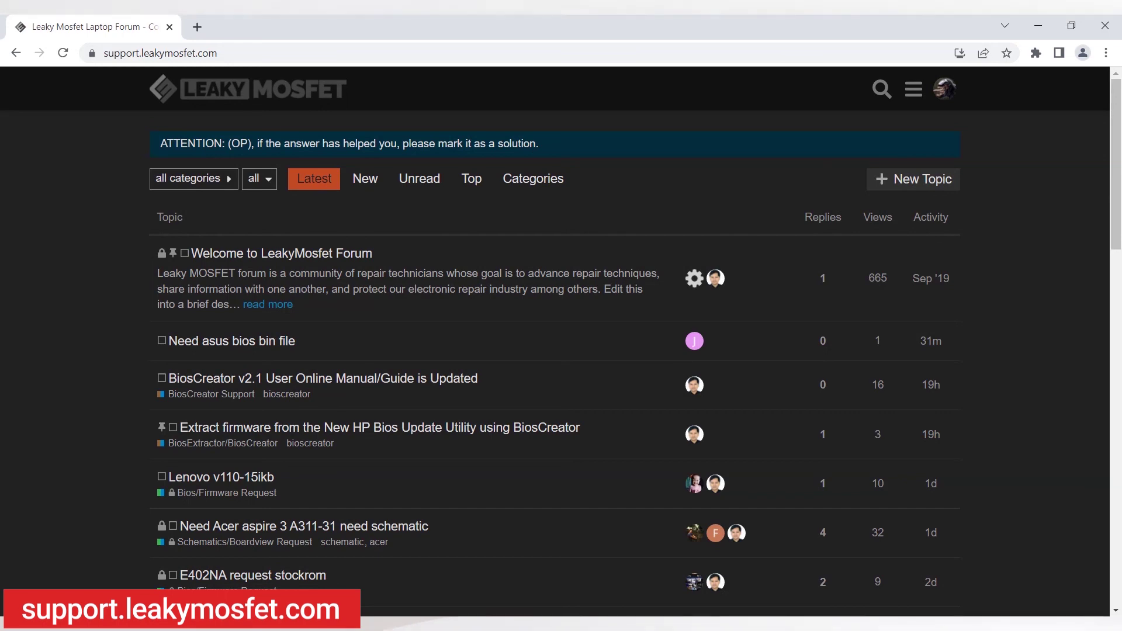
{"action": "left_click", "coordinate": [288, 40]}
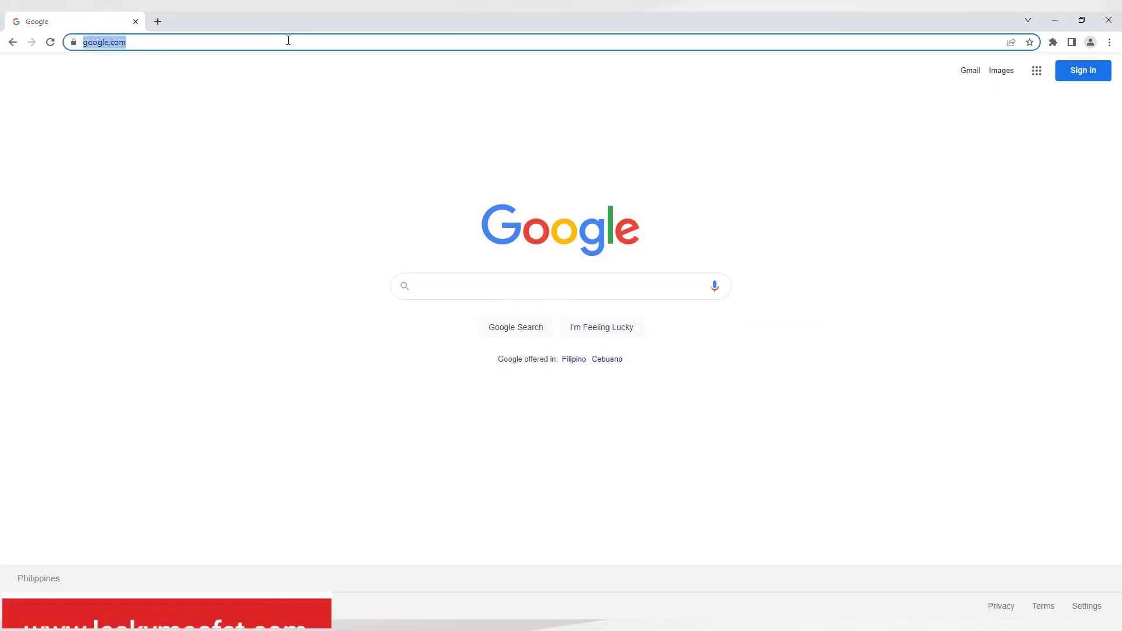
{"action": "type", "text": "www.leakymosfe"}
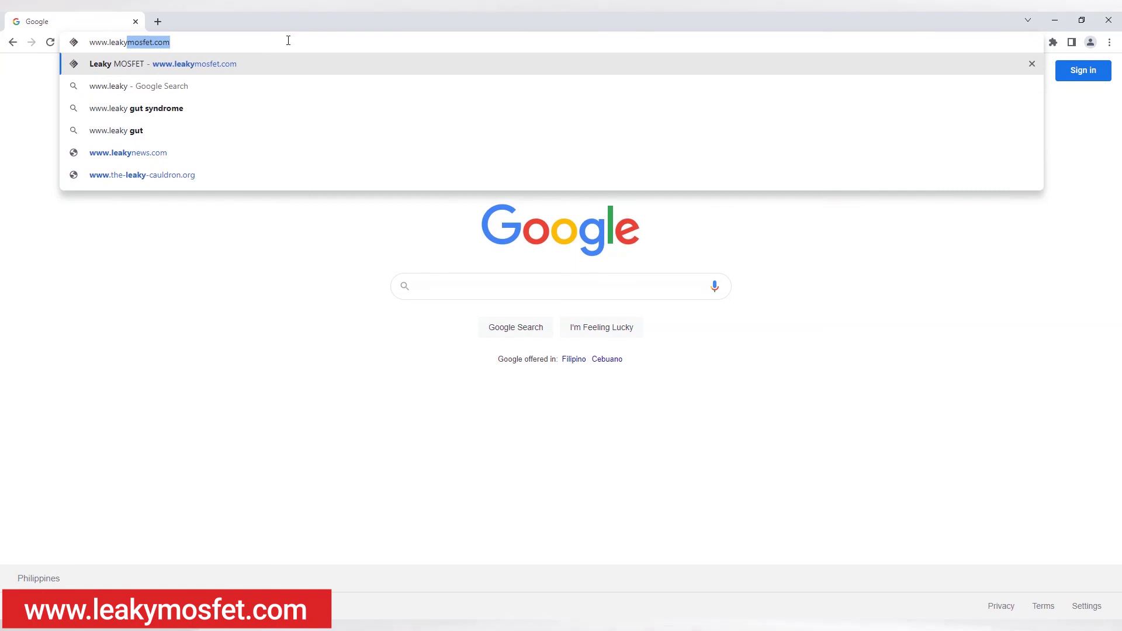
{"action": "type", "text": "t.com"}
{"action": "key", "text": "Return"}
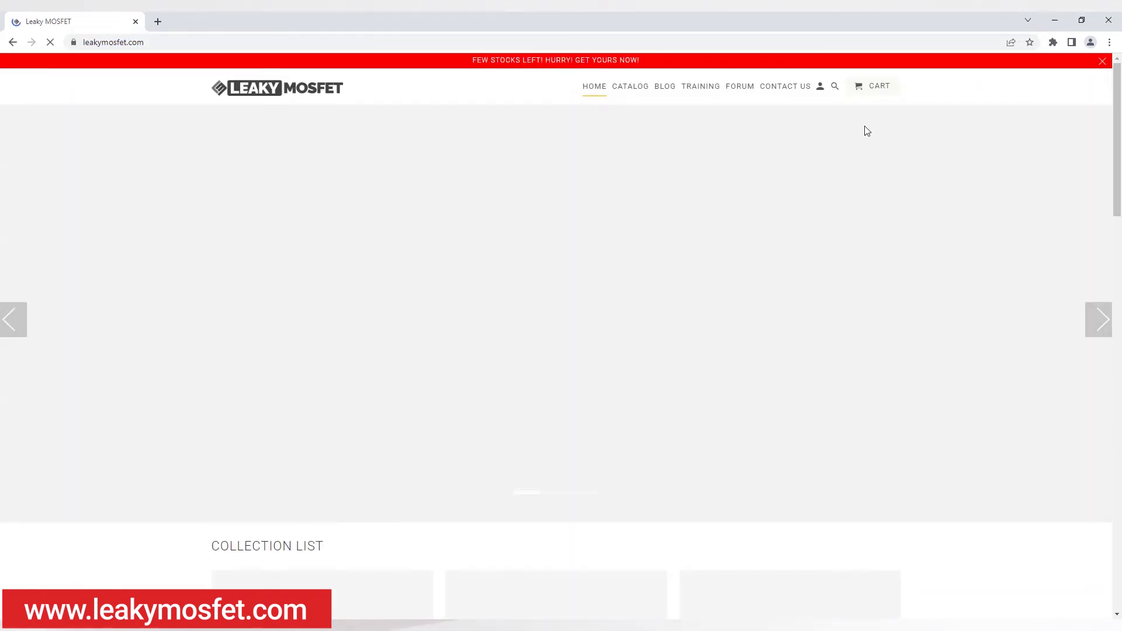
{"action": "scroll", "coordinate": [892, 230], "scroll_direction": "down", "scroll_amount": 3}
{"action": "scroll", "coordinate": [824, 287], "scroll_direction": "down", "scroll_amount": 2}
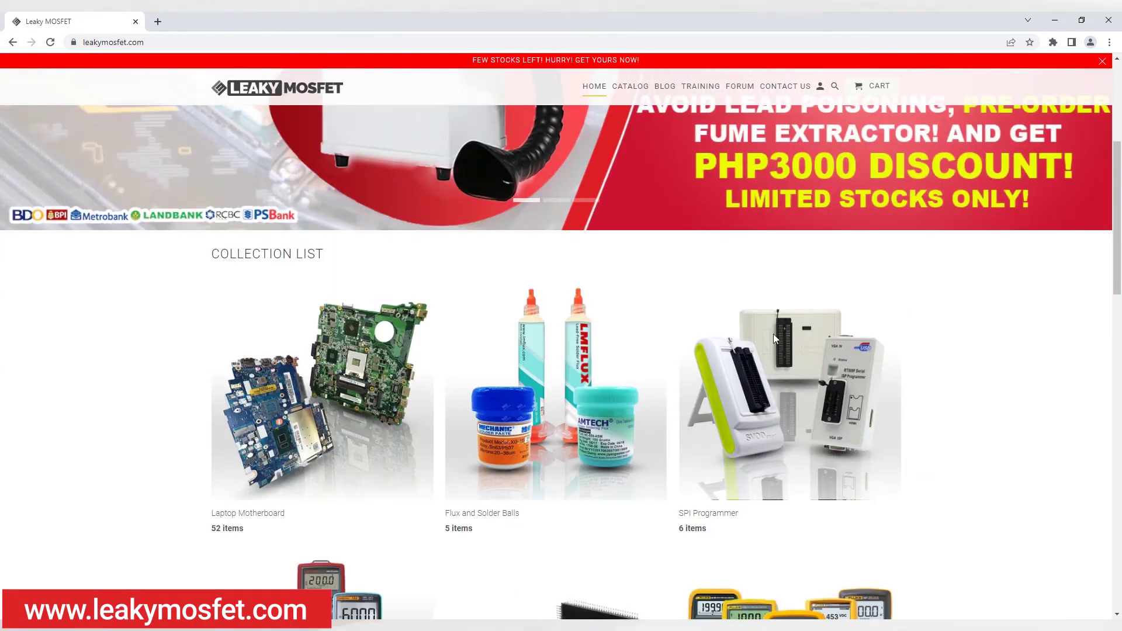